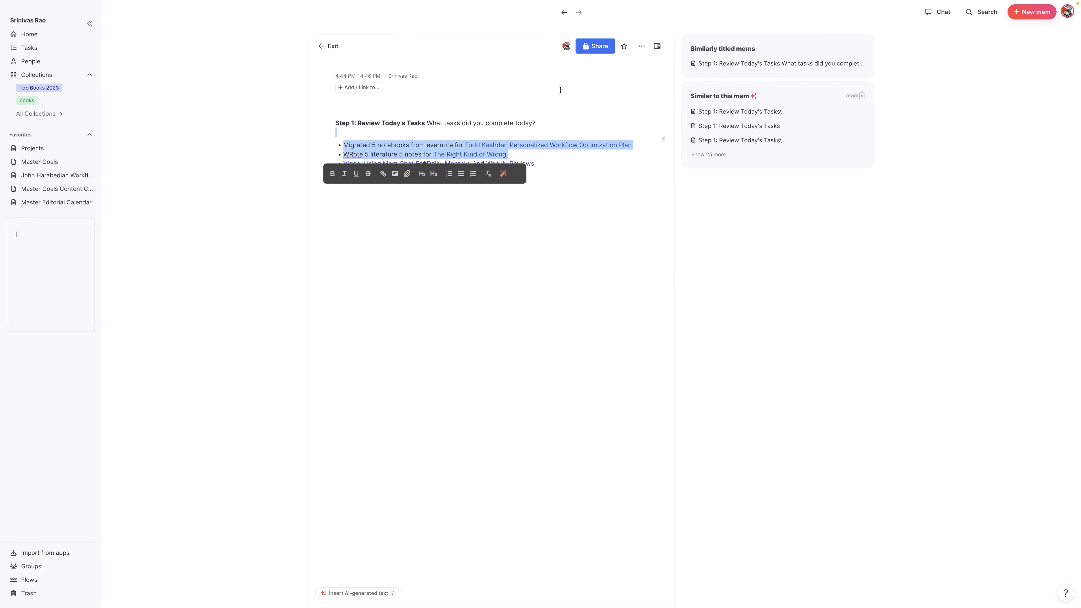
# Place the caret at the top of the daily review note's Step 1 task list
pyautogui.click(550, 97)
# Select and copy the whole Step 1 note body
pyautogui.hotkey('ctrl', 'a')
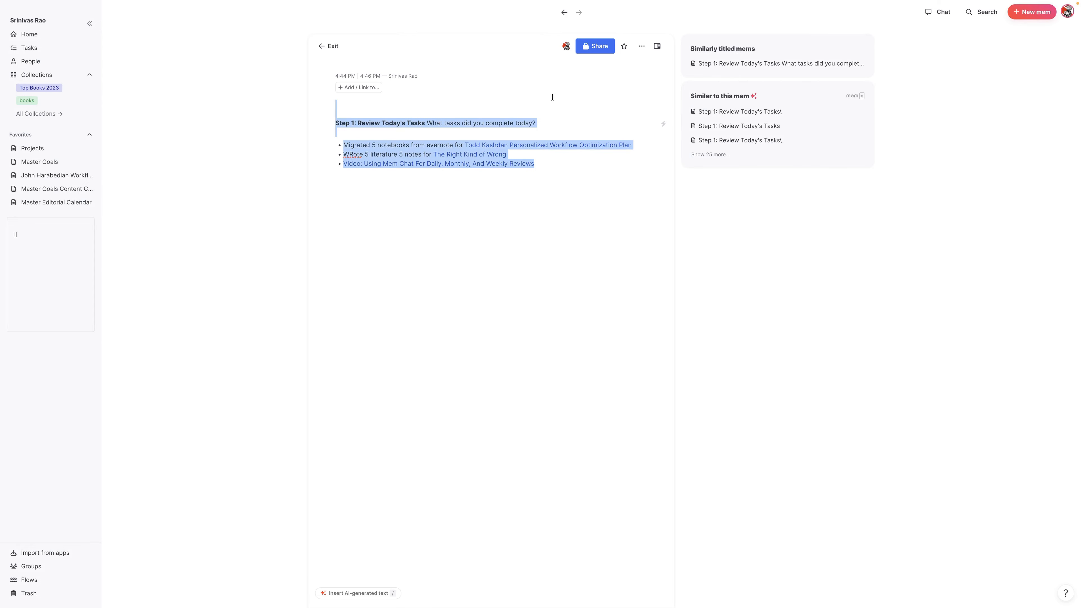
pyautogui.click(759, 140)
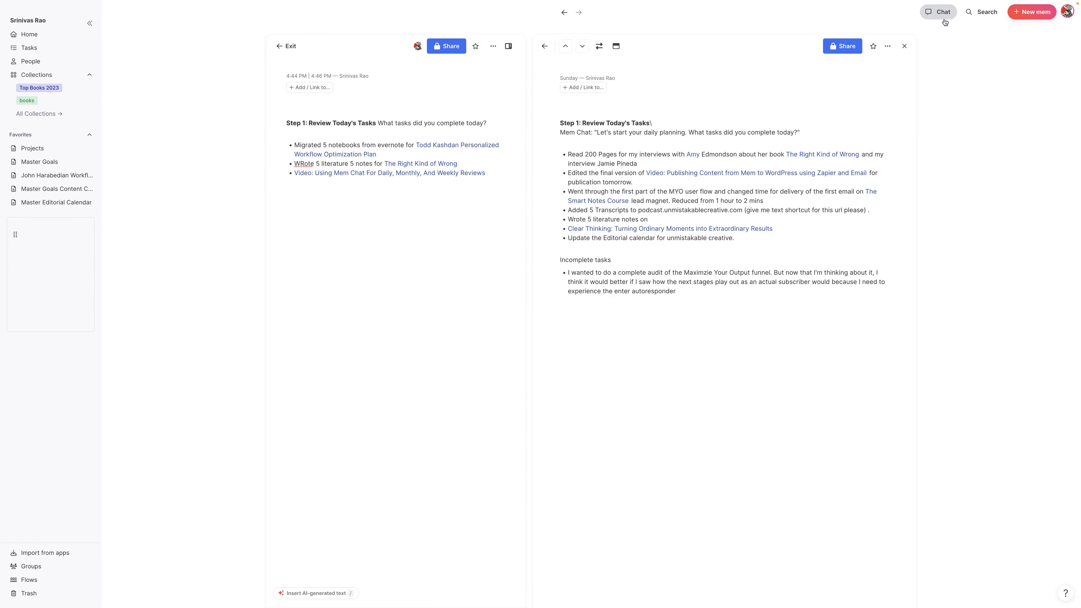
pyautogui.click(939, 12)
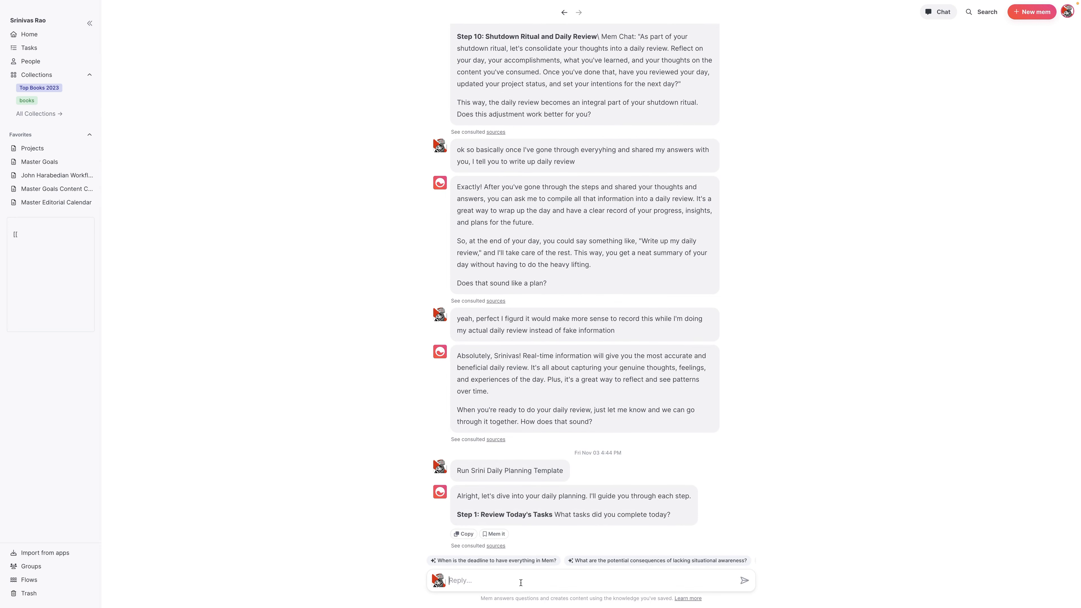
# Send the Step 1 tasks to Mem Chat and select its Step 2 'Evaluate Incomplete Tasks' question
pyautogui.click(520, 583)
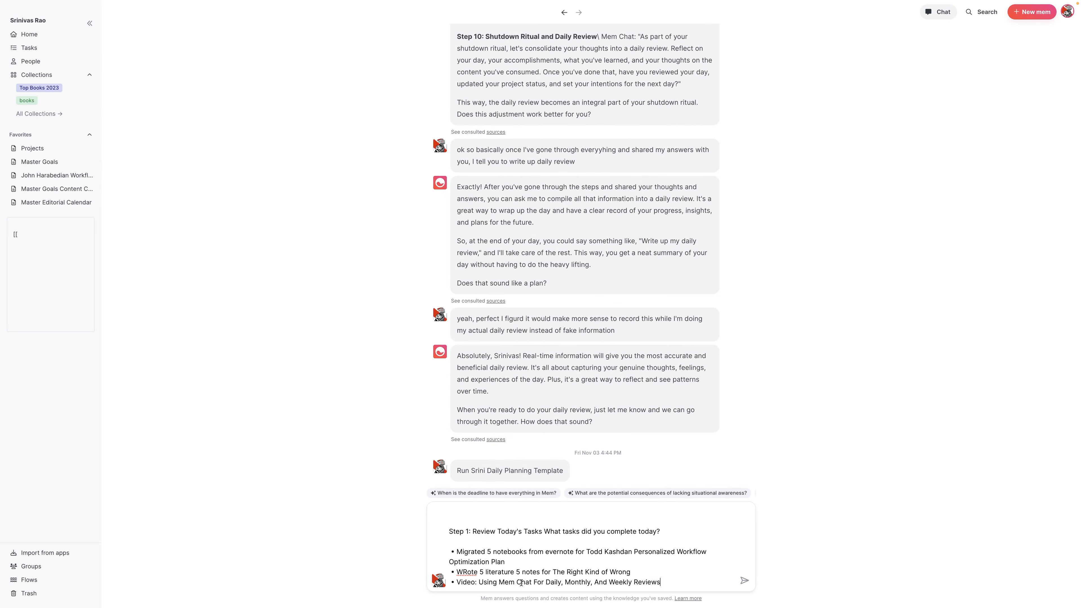
pyautogui.press('Return')
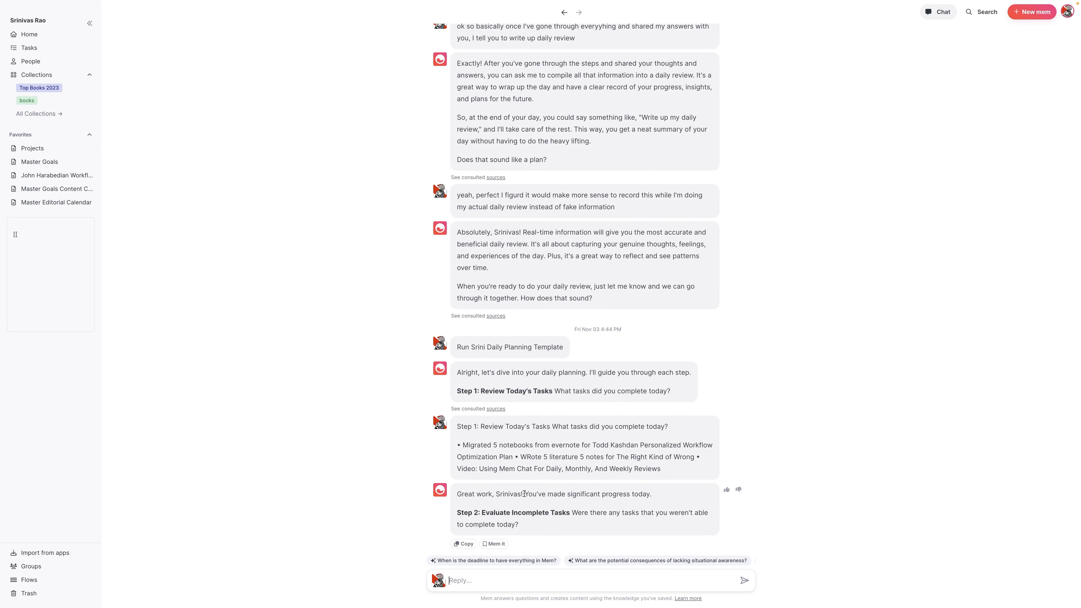
pyautogui.moveTo(531, 528); pyautogui.dragTo(452, 511)
pyautogui.press('super+c')
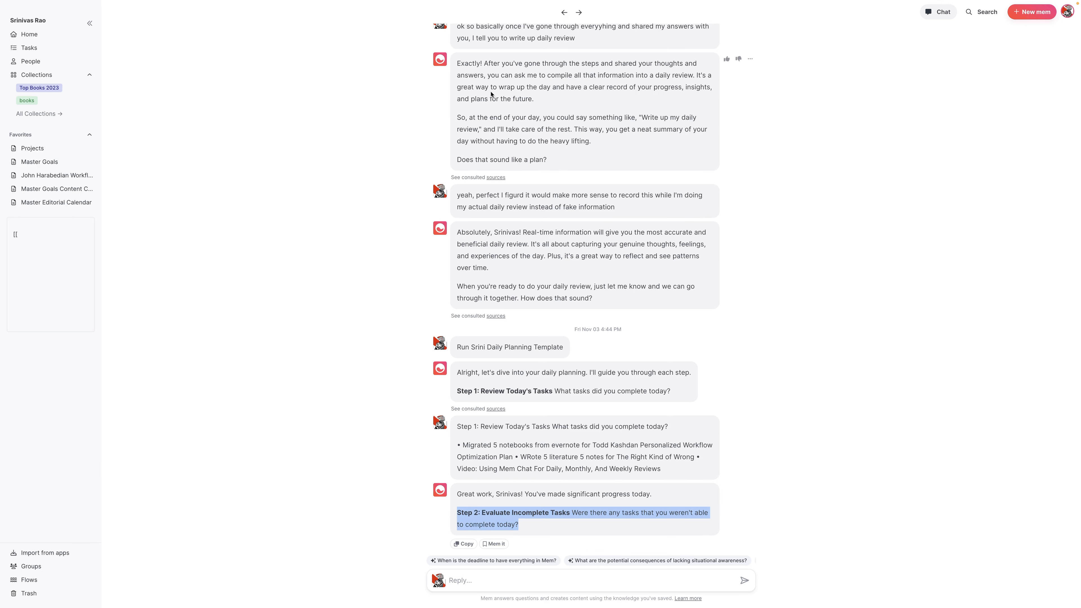
pyautogui.click(565, 14)
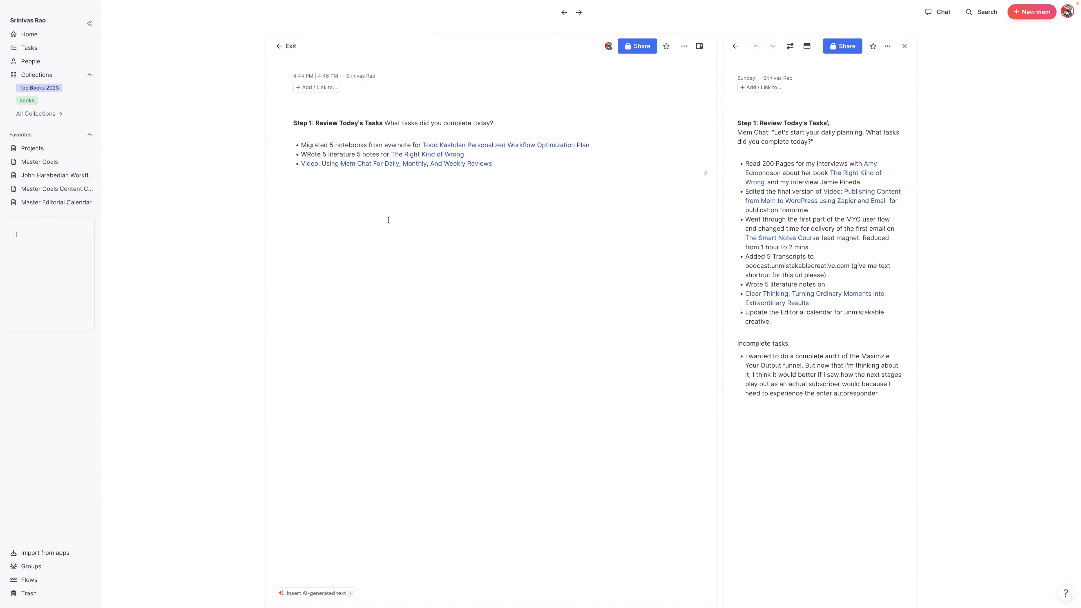
# Paste the Step 2 question and add a bullet for adding transcripts to podcast.unmistakablecreative.com
pyautogui.press('Return')
pyautogui.press('super+v')
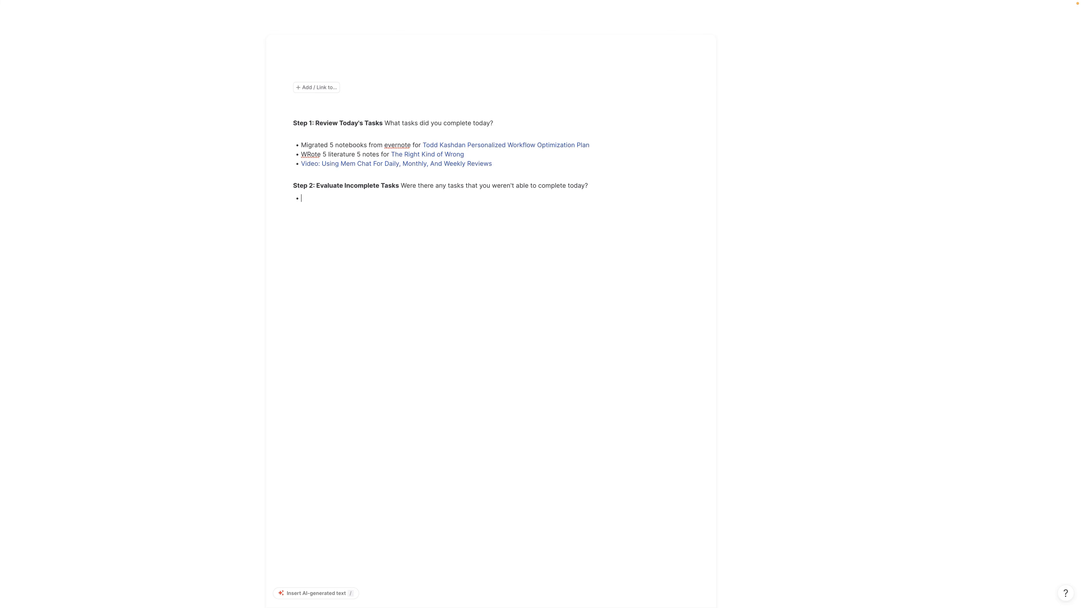
pyautogui.write('dding transcripts to podcast.uin i')
pyautogui.press('BackSpace')
pyautogui.press('BackSpace')
pyautogui.press('BackSpace')
pyautogui.press('BackSpace')
pyautogui.write('nmistakablecreative.com')
pyautogui.press('Return')
pyautogui.write('@conversion')
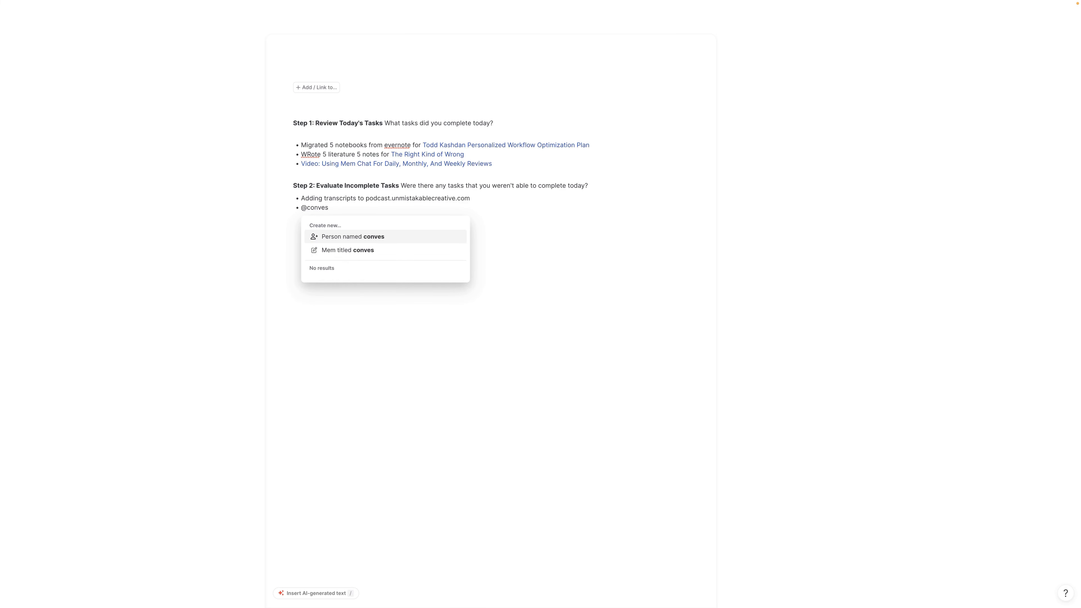
pyautogui.press('Down')
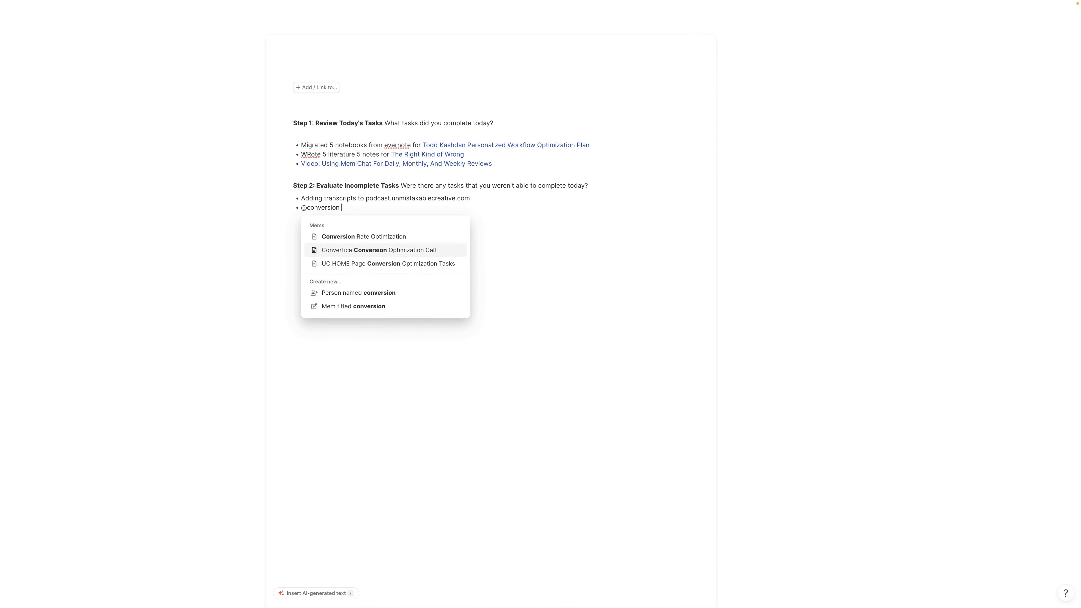
pyautogui.press('Down')
pyautogui.press('Return')
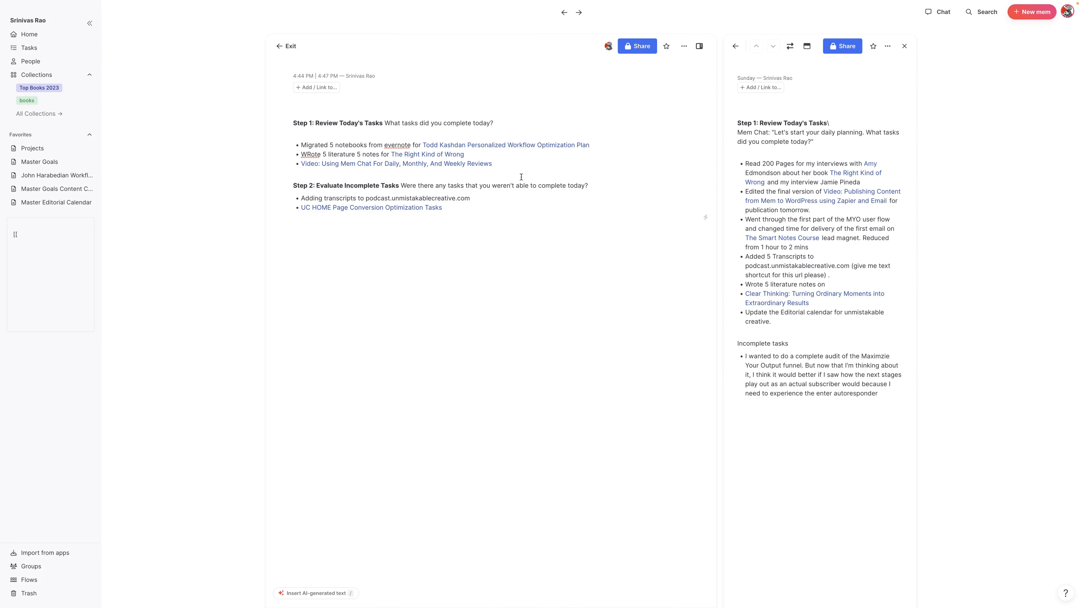
# Select the Step 2 section so it can be copied
pyautogui.moveTo(520, 177); pyautogui.dragTo(545, 213)
pyautogui.click(546, 213)
pyautogui.moveTo(507, 175); pyautogui.dragTo(609, 184)
pyautogui.hotkey('ctrl', 'c')
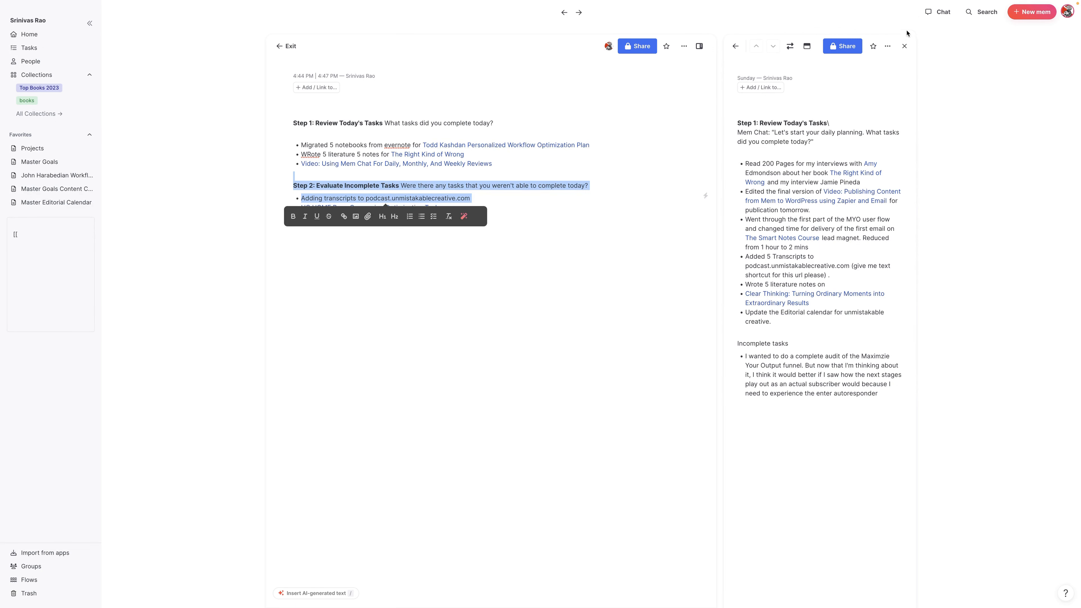
# Paste the Step 2 incomplete tasks into Mem Chat's reply box and send them
pyautogui.click(937, 11)
pyautogui.hotkey('ctrl', 'v')
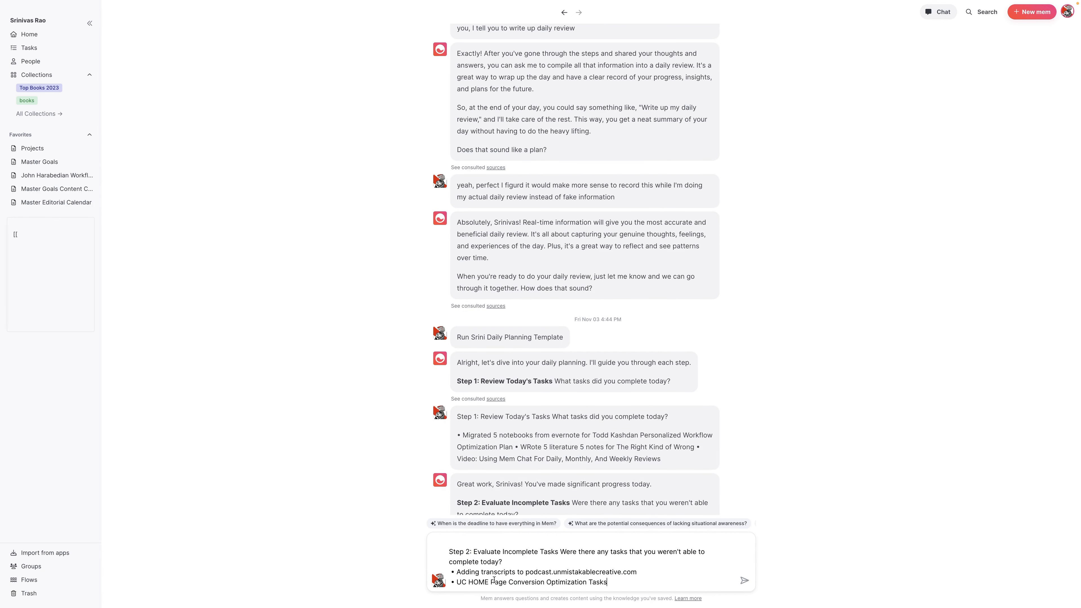
pyautogui.press('Return')
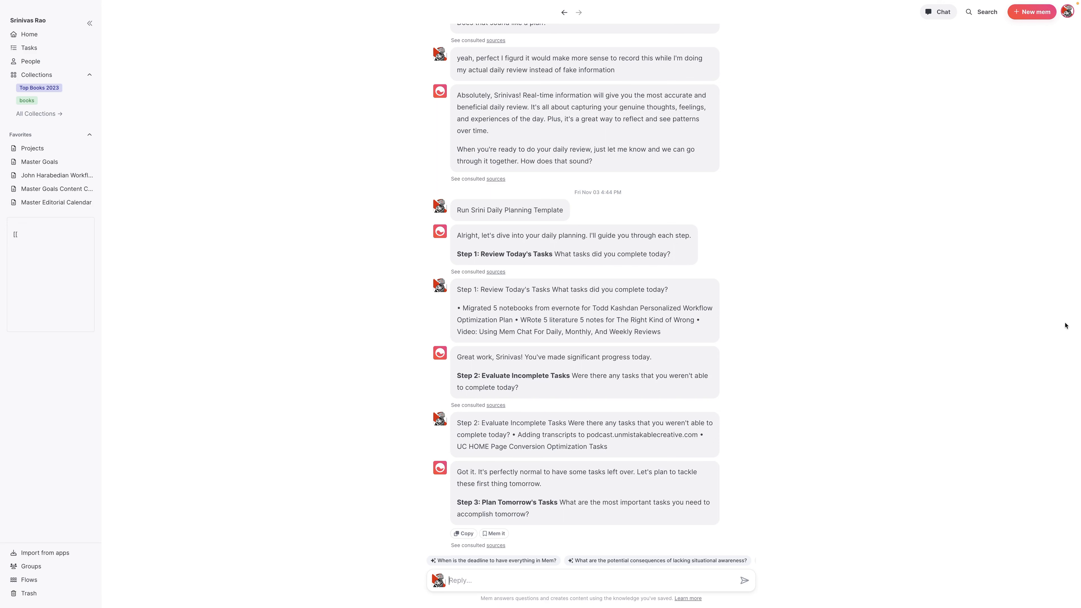
# Scroll through the daily review note's Step 3 plan and prioritized task list
pyautogui.click(491, 305)
pyautogui.scroll(3, 472, 273)
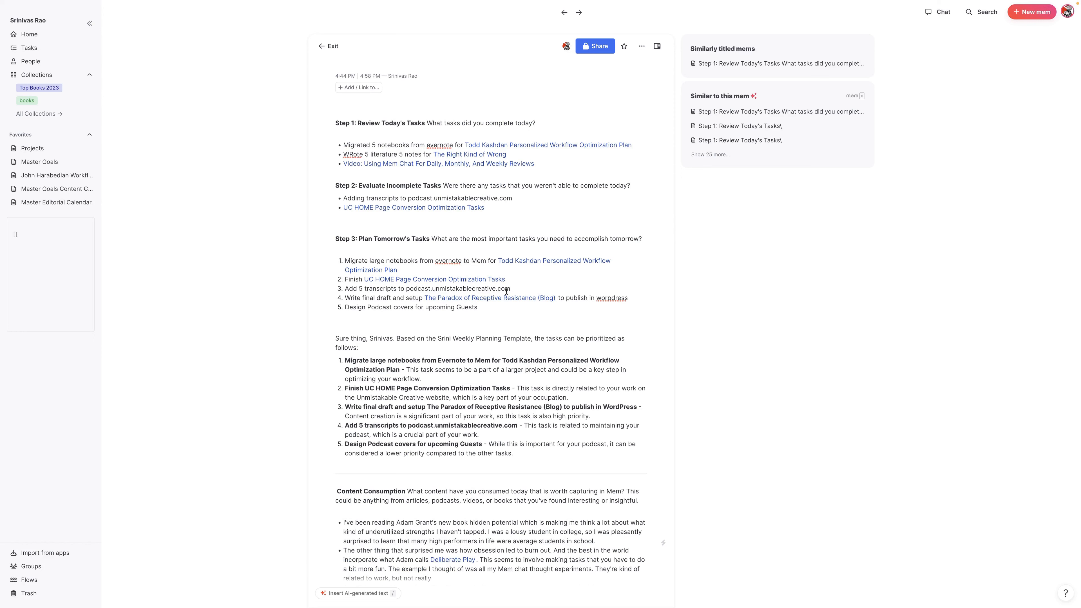
pyautogui.scroll(-4, 485, 308)
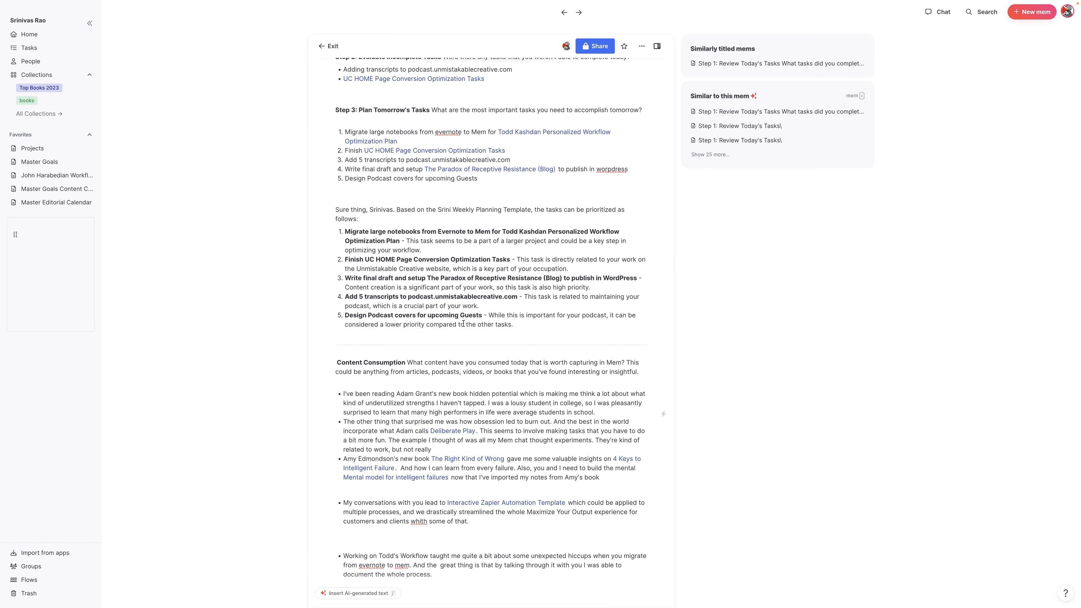
pyautogui.scroll(-2, 460, 328)
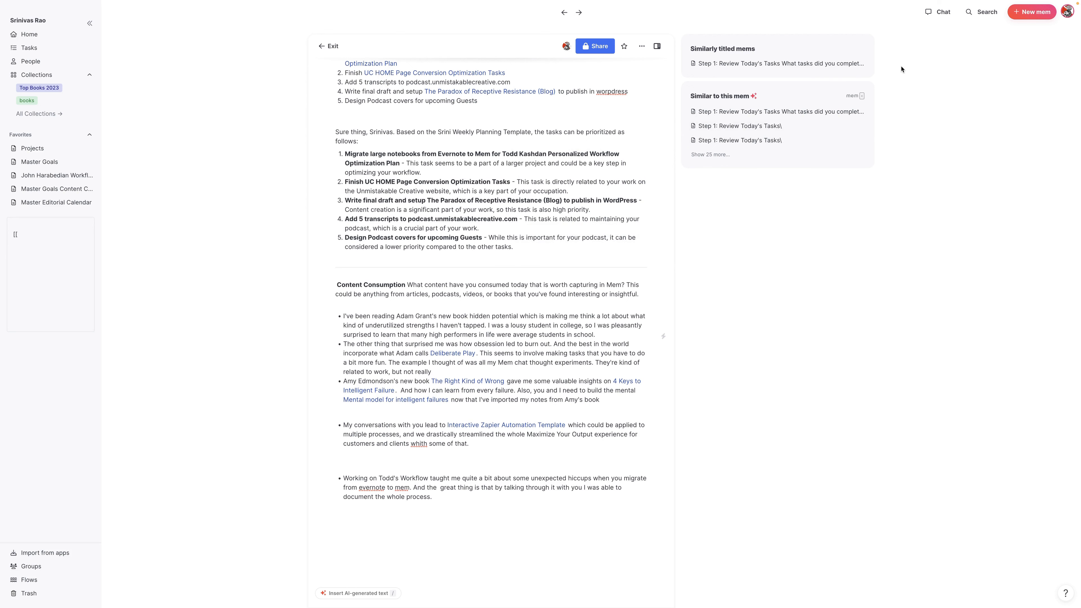
pyautogui.click(933, 11)
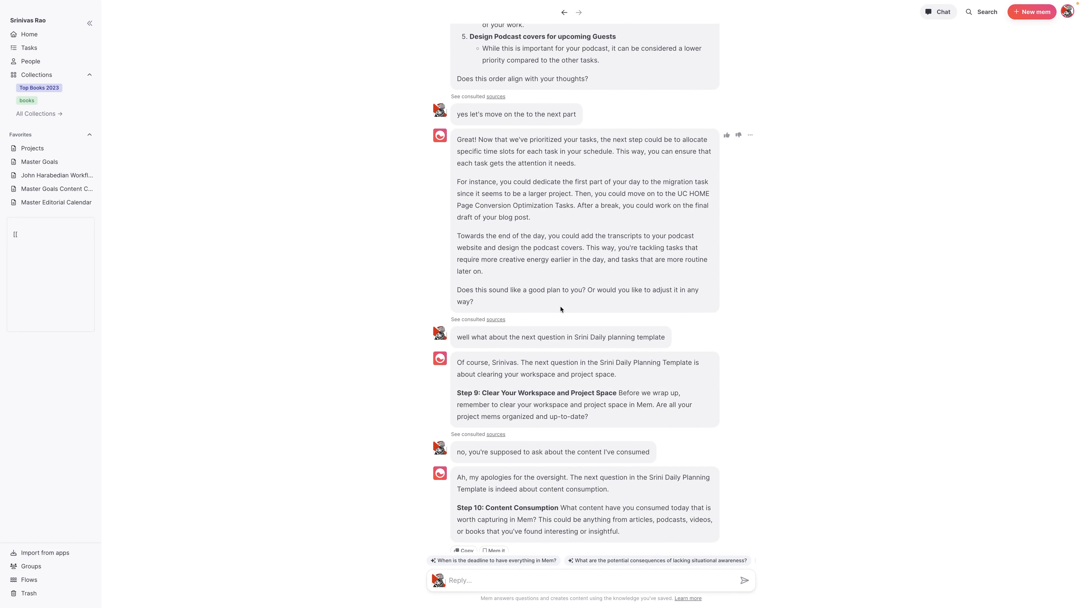
# Scroll the Mem Chat thread from the prioritized tasks and time-block plan down to the Step 10 question
pyautogui.scroll(2, 542, 307)
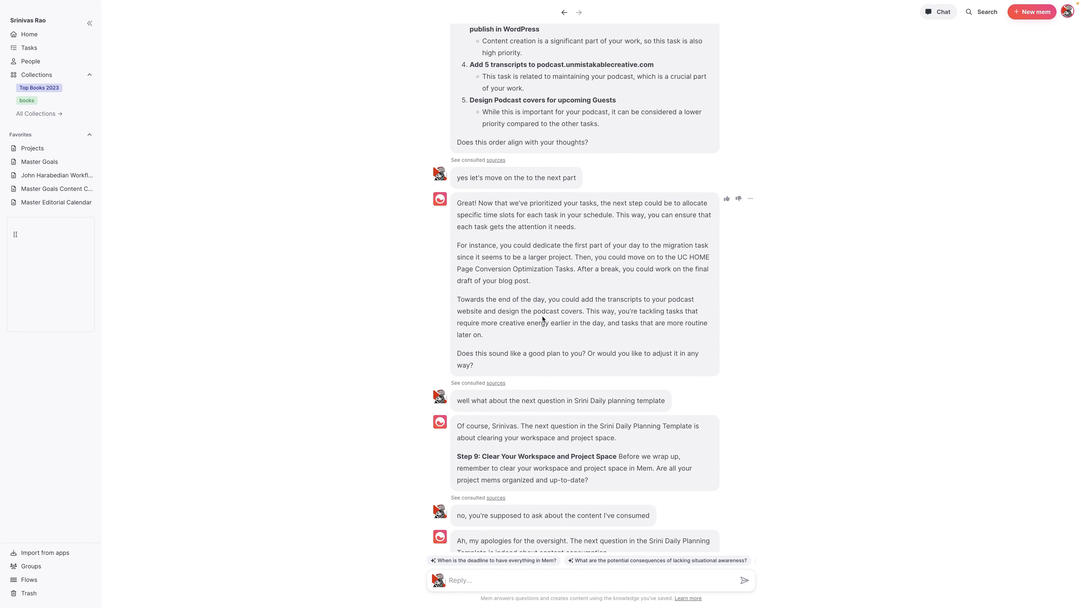
pyautogui.scroll(20, 542, 318)
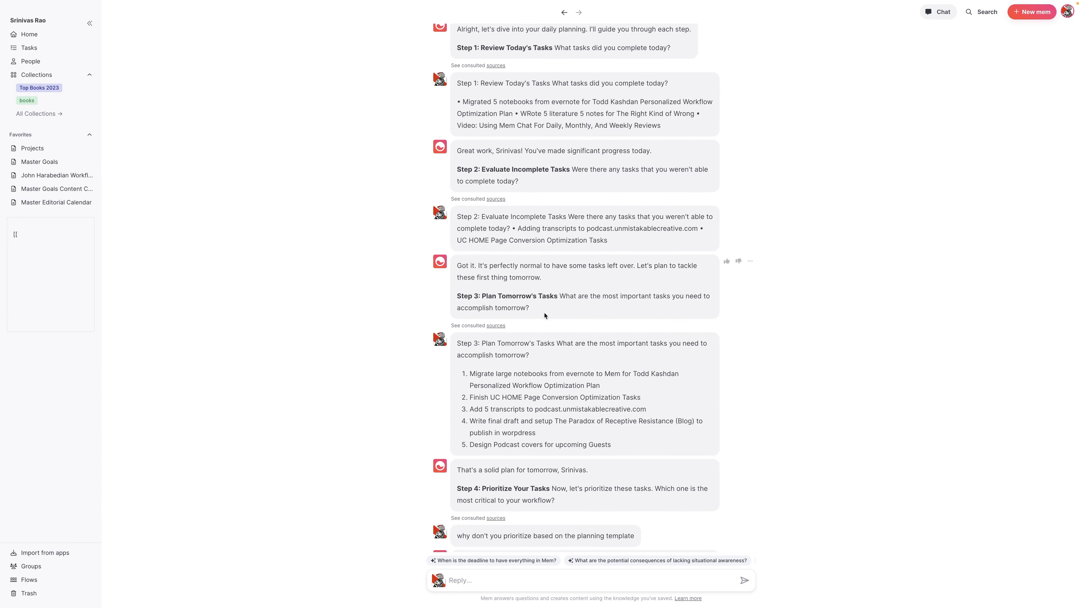
pyautogui.scroll(2, 544, 315)
pyautogui.scroll(-1, 567, 267)
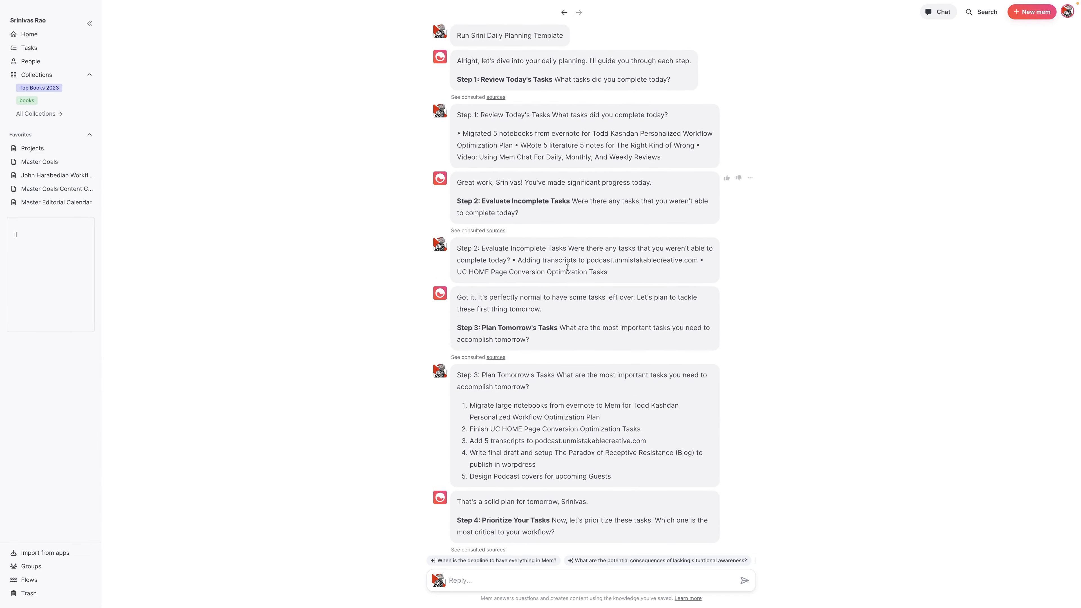
pyautogui.scroll(-1, 569, 267)
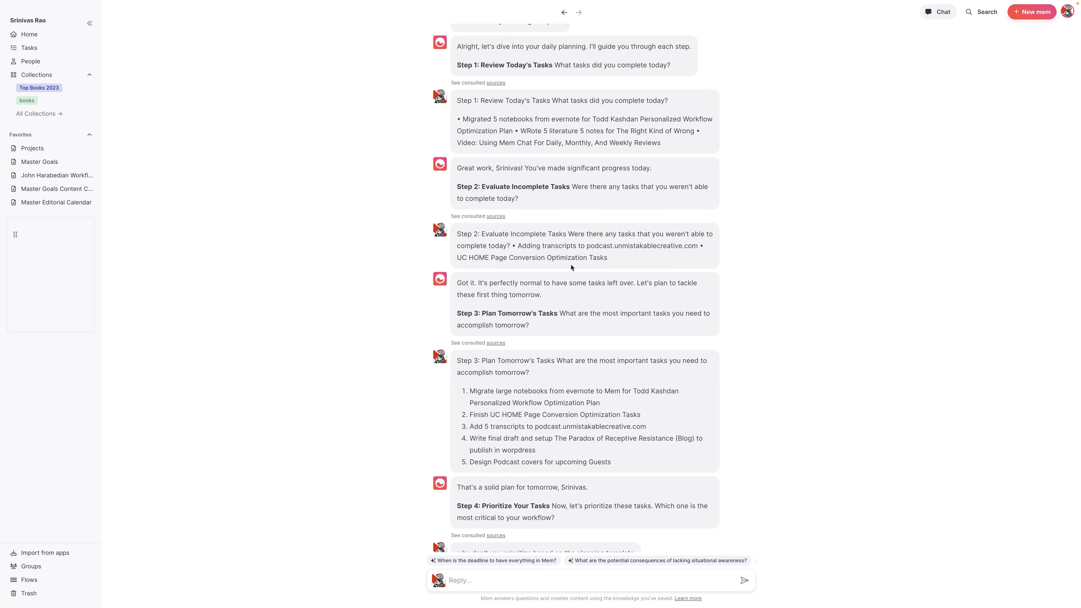
pyautogui.scroll(-2, 571, 267)
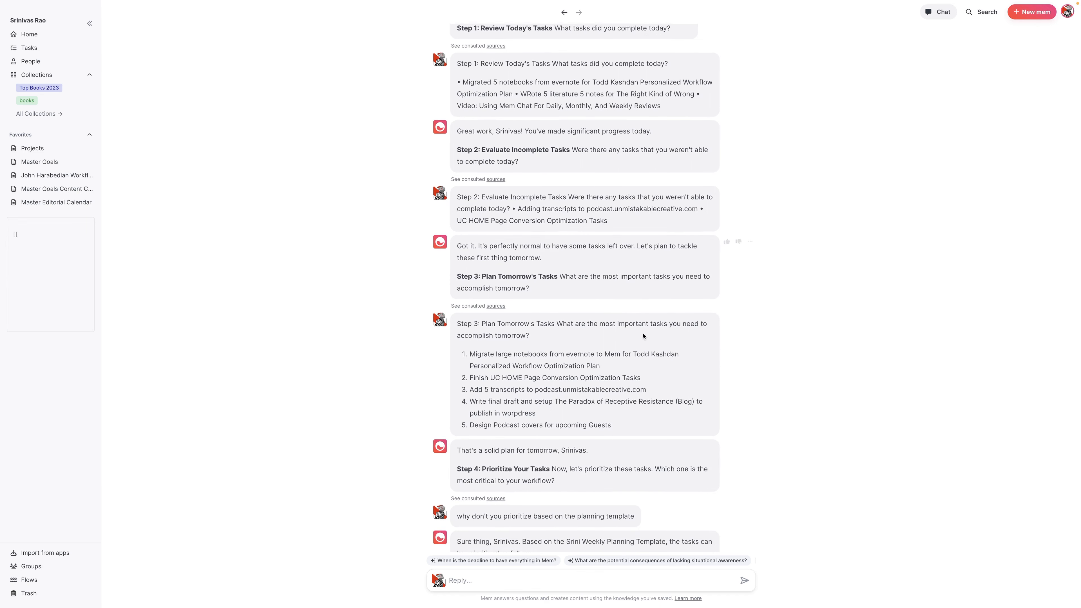
pyautogui.scroll(-3, 617, 300)
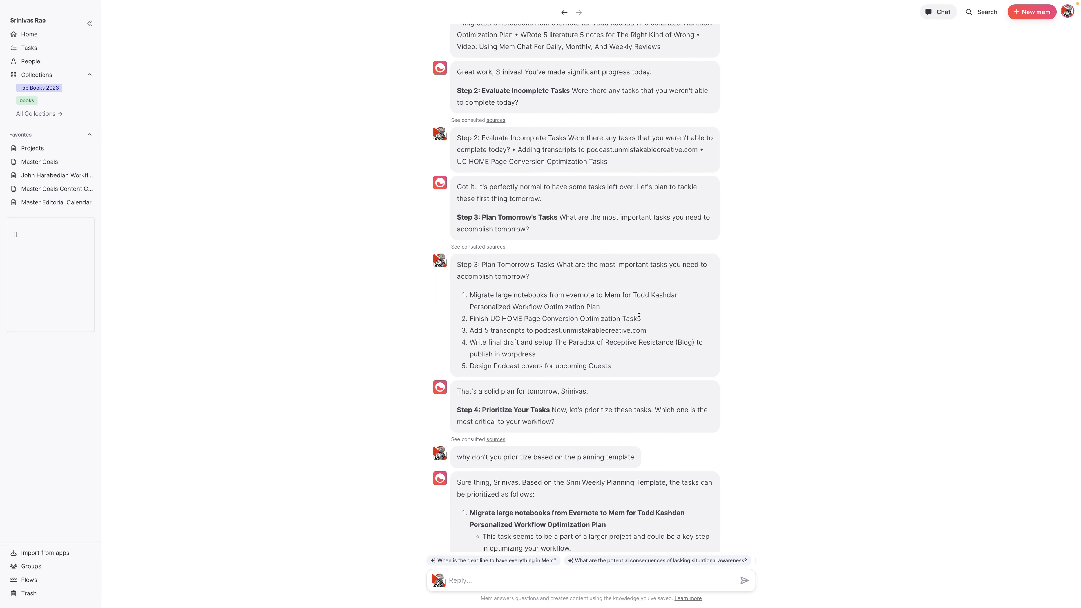
pyautogui.scroll(-1, 630, 298)
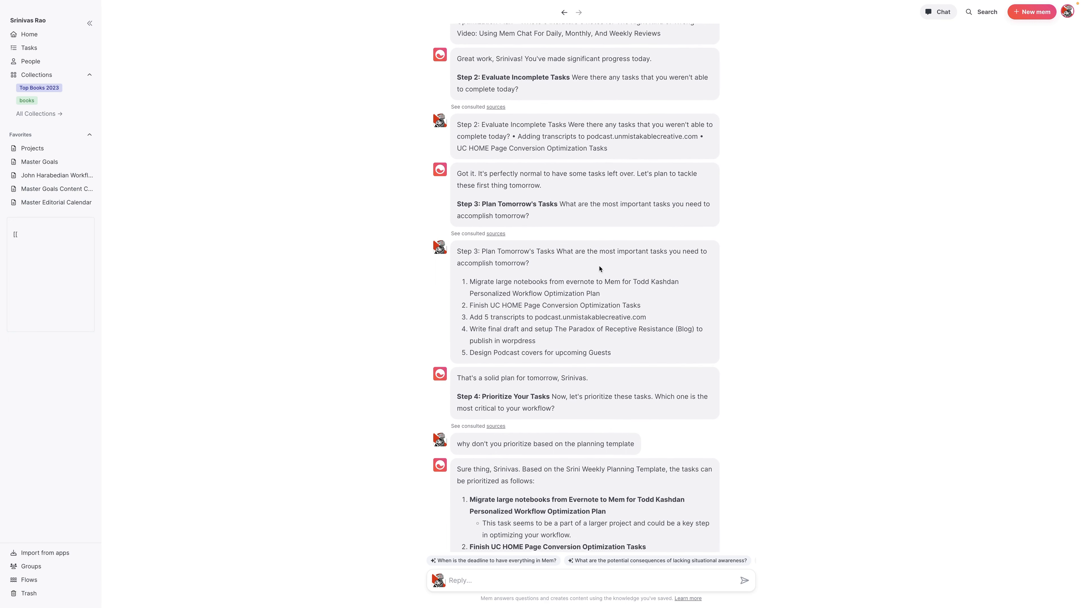
pyautogui.scroll(2, 608, 266)
pyautogui.scroll(-2, 609, 266)
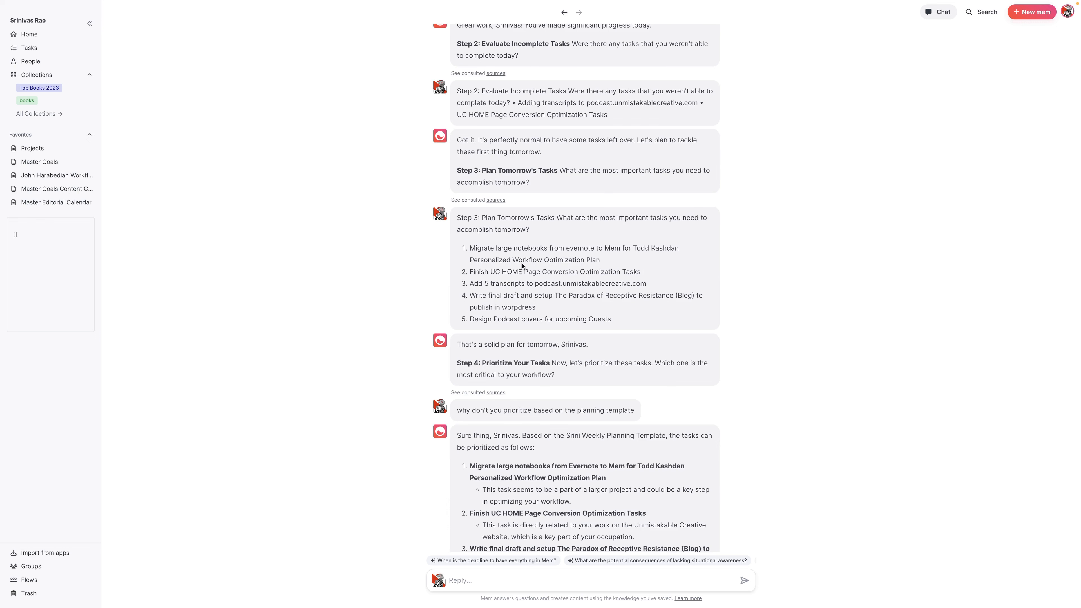
pyautogui.scroll(-2, 593, 281)
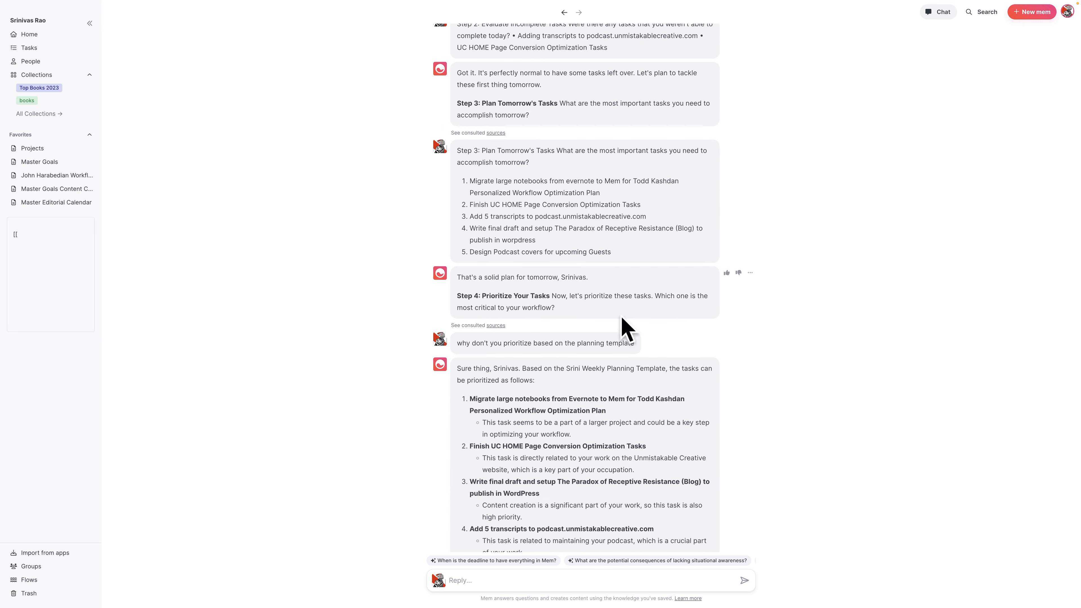
pyautogui.scroll(-1, 562, 314)
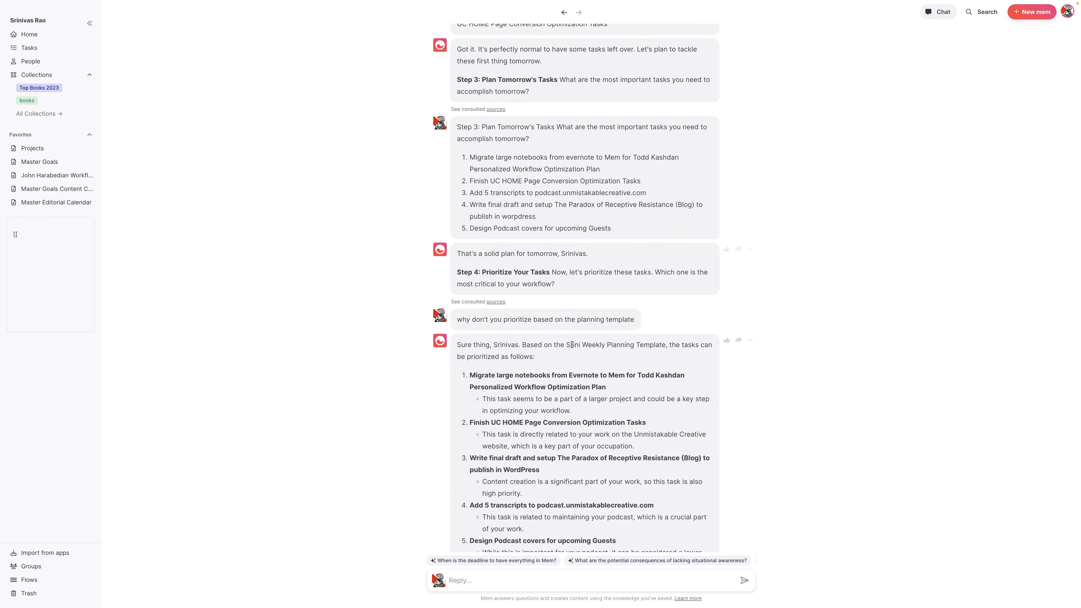
pyautogui.scroll(-3, 502, 340)
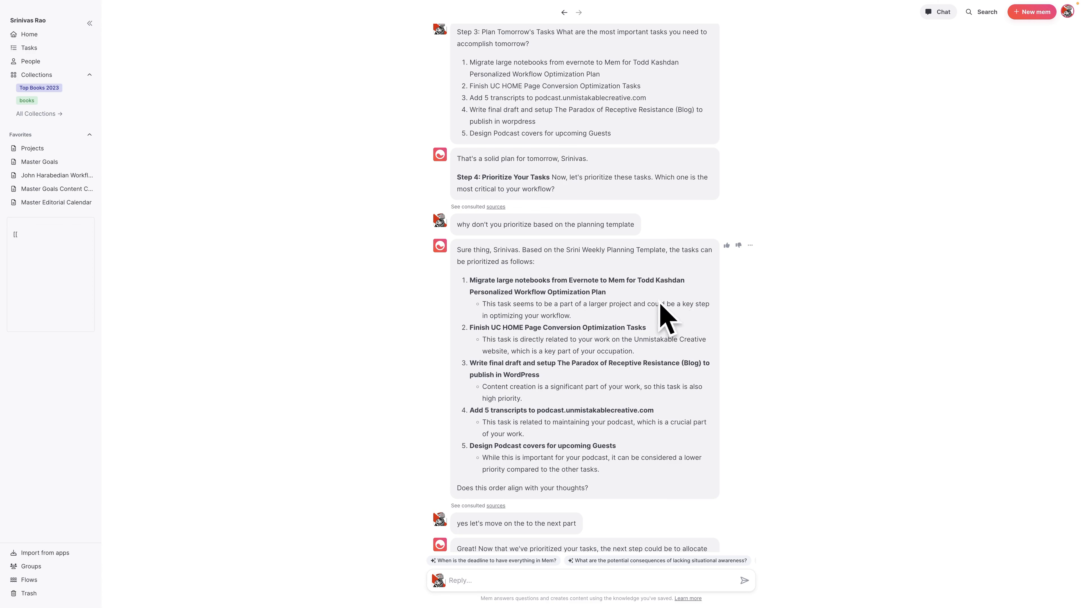
pyautogui.scroll(-1, 553, 361)
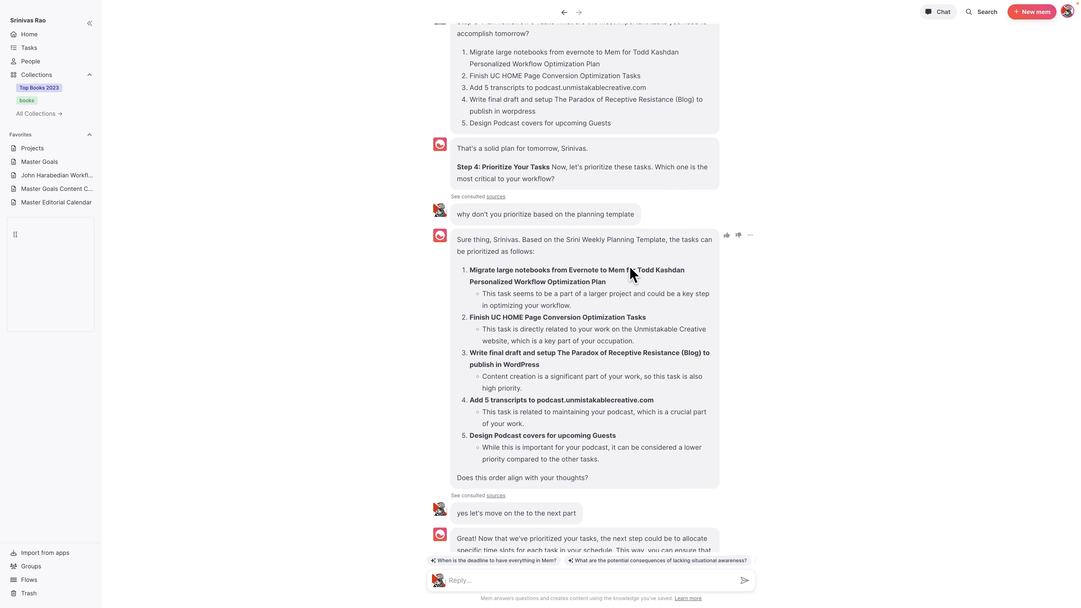
pyautogui.scroll(-3, 638, 298)
pyautogui.scroll(-10, 621, 366)
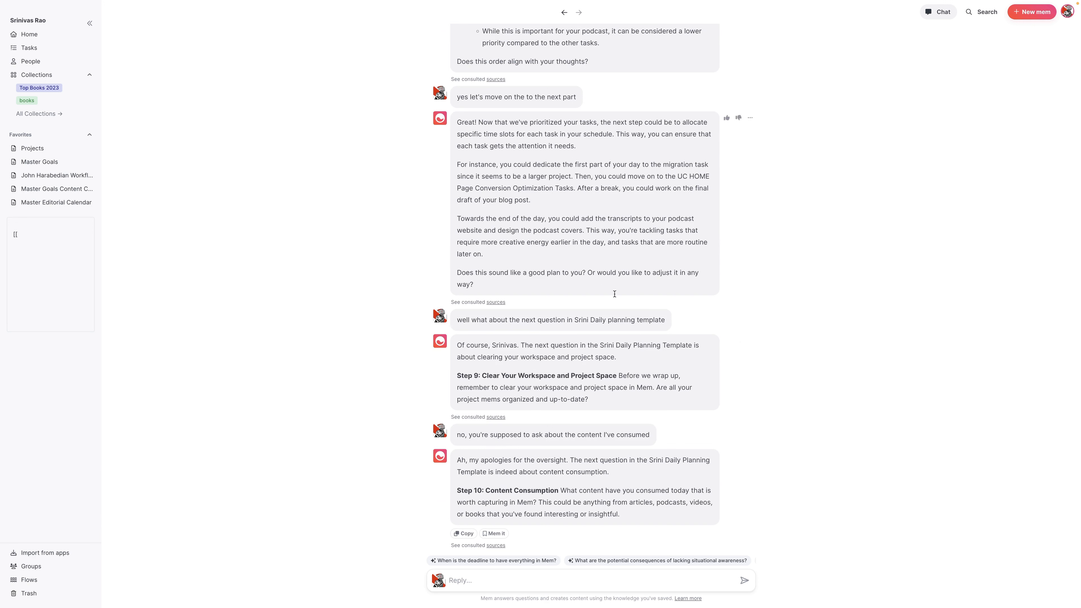
# Correct 'whith' to 'with' in the planning note's Zapier bullet
pyautogui.click(564, 13)
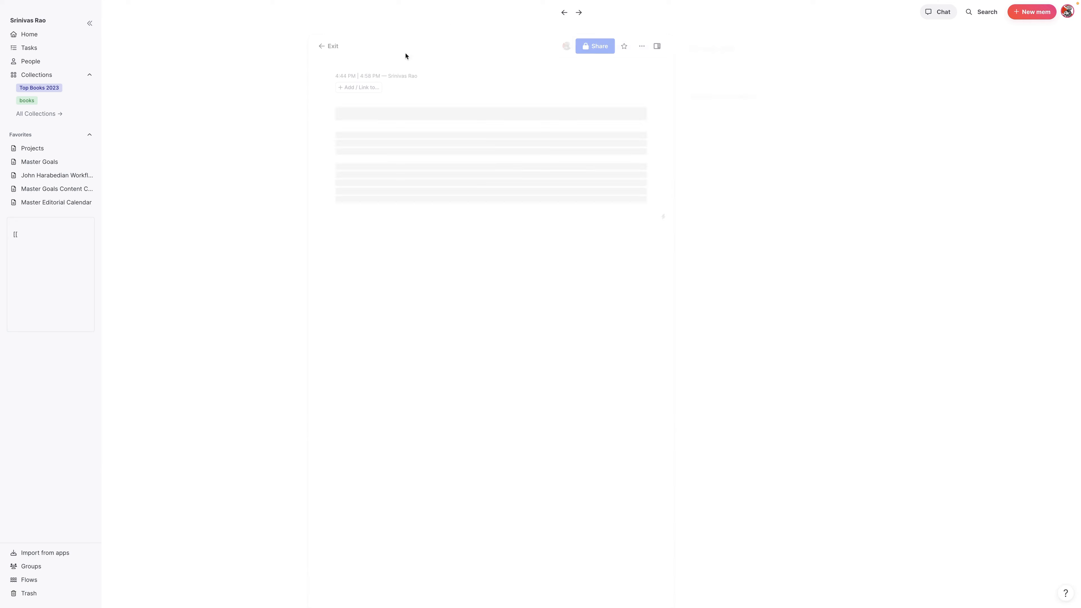
pyautogui.scroll(-5, 513, 222)
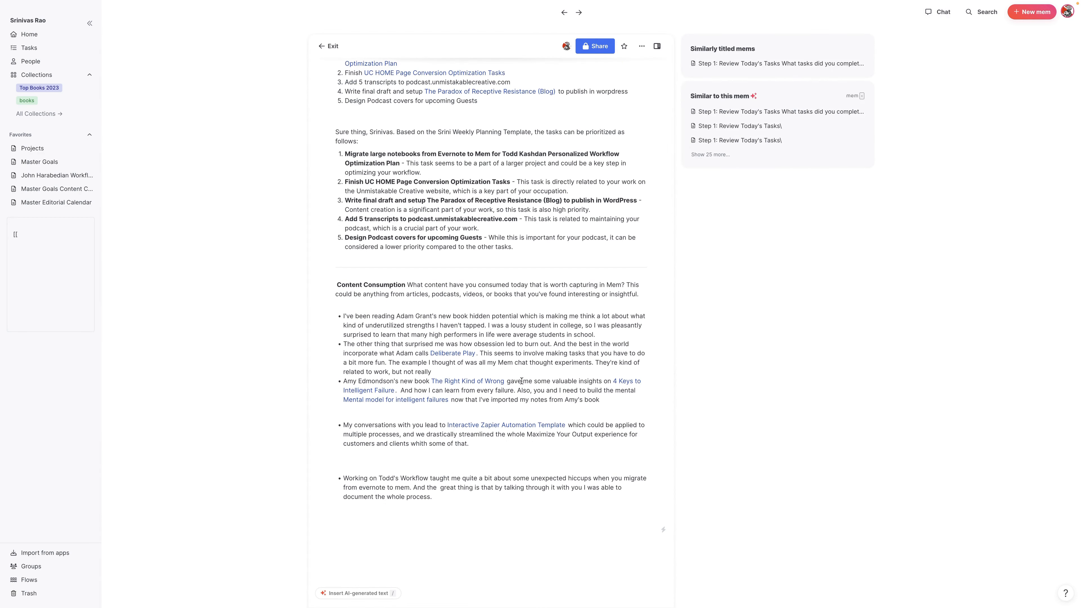
pyautogui.scroll(1, 443, 298)
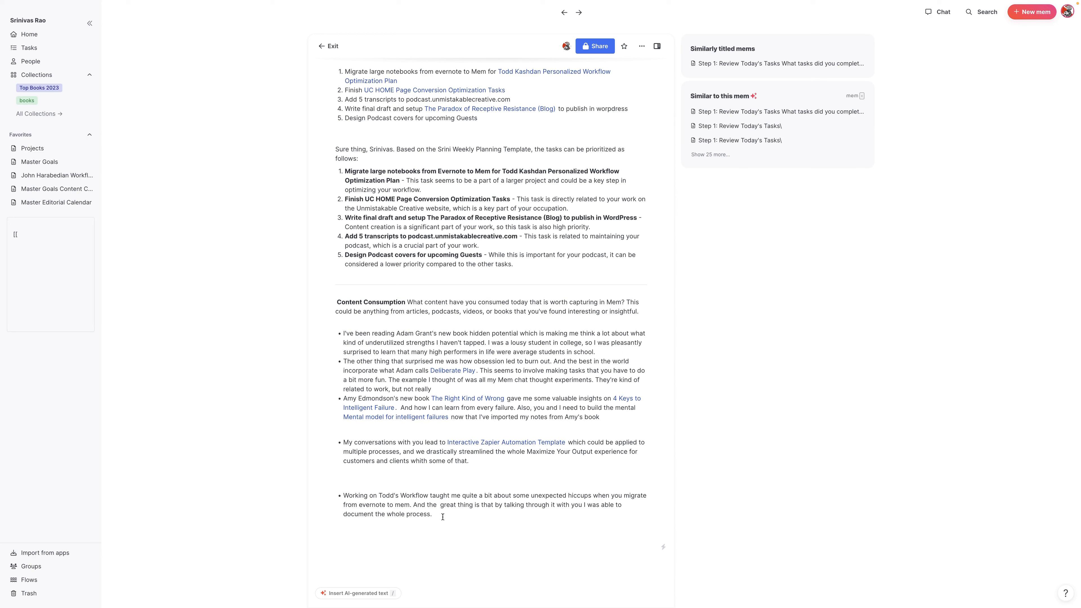
pyautogui.click(480, 487)
pyautogui.click(420, 461)
pyautogui.press('BackSpace')
# Select and copy the Content Consumption bullets
pyautogui.scroll(5, 480, 270)
pyautogui.scroll(-6, 538, 313)
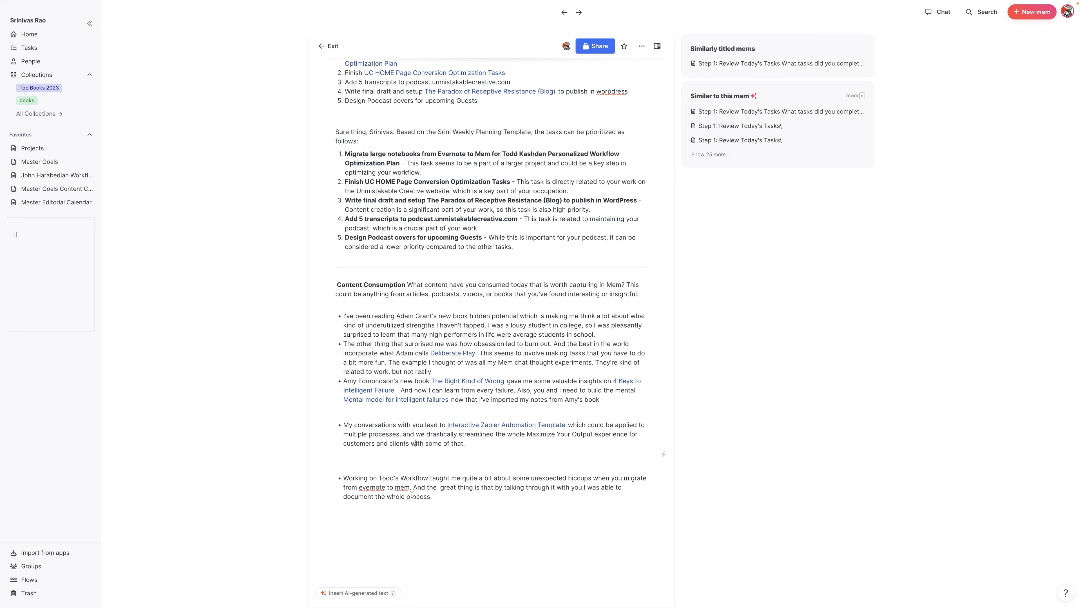
pyautogui.moveTo(433, 497); pyautogui.dragTo(342, 307)
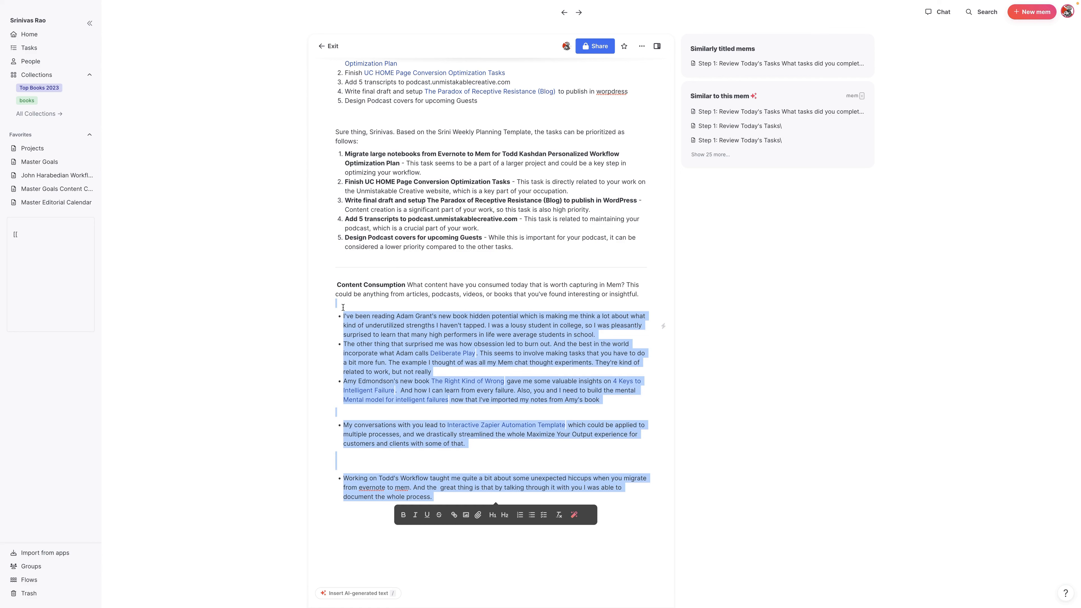
pyautogui.click(935, 16)
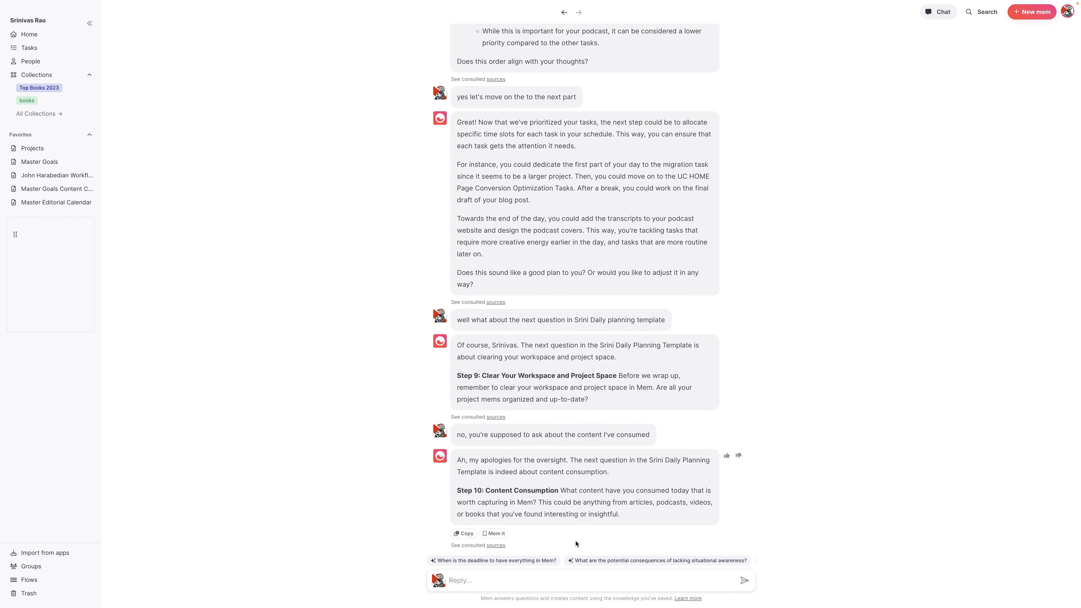
# Paste the content consumption bullets into the chat reply and send them
pyautogui.click(510, 580)
pyautogui.hotkey('ctrl', 'v')
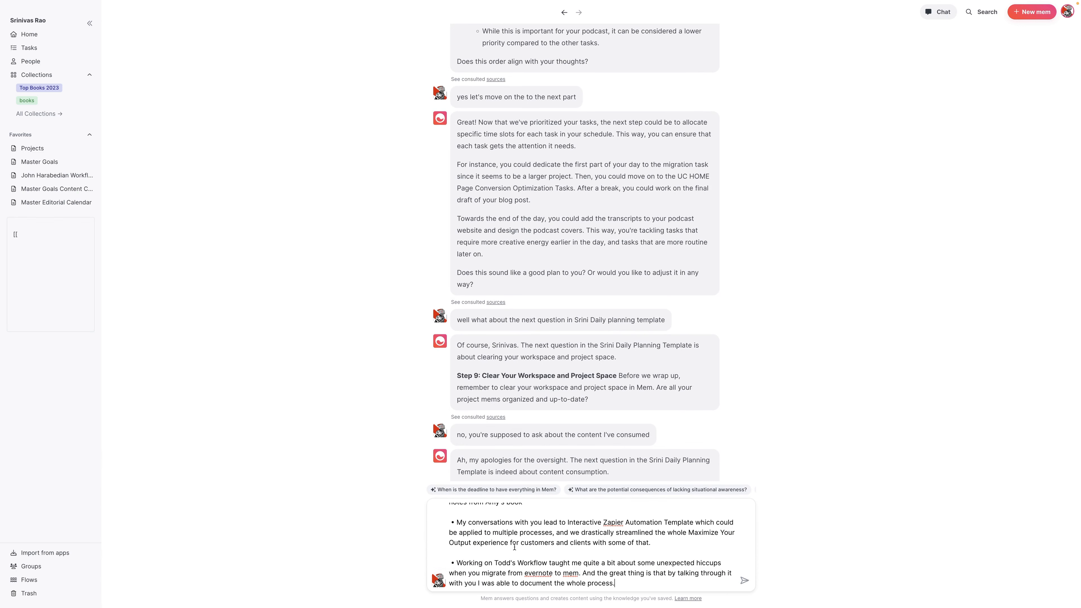
pyautogui.press('Return')
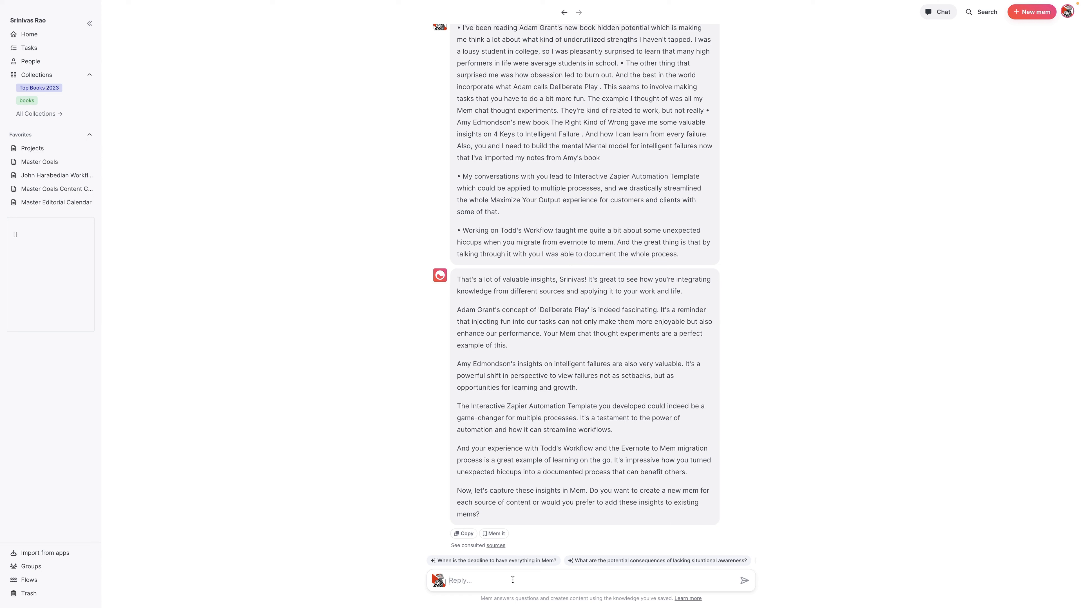
# Ask Mem Chat to write up a note titled 'daily review Nov 3, 2023' covering the last 30 minutes
pyautogui.write('No,')
pyautogui.write(" thanks let's cal")
pyautogui.write('l it. day. Wri')
pyautogui.write('teup')
pyautogui.press('BackSpace')
pyautogui.write('up a note titled ')
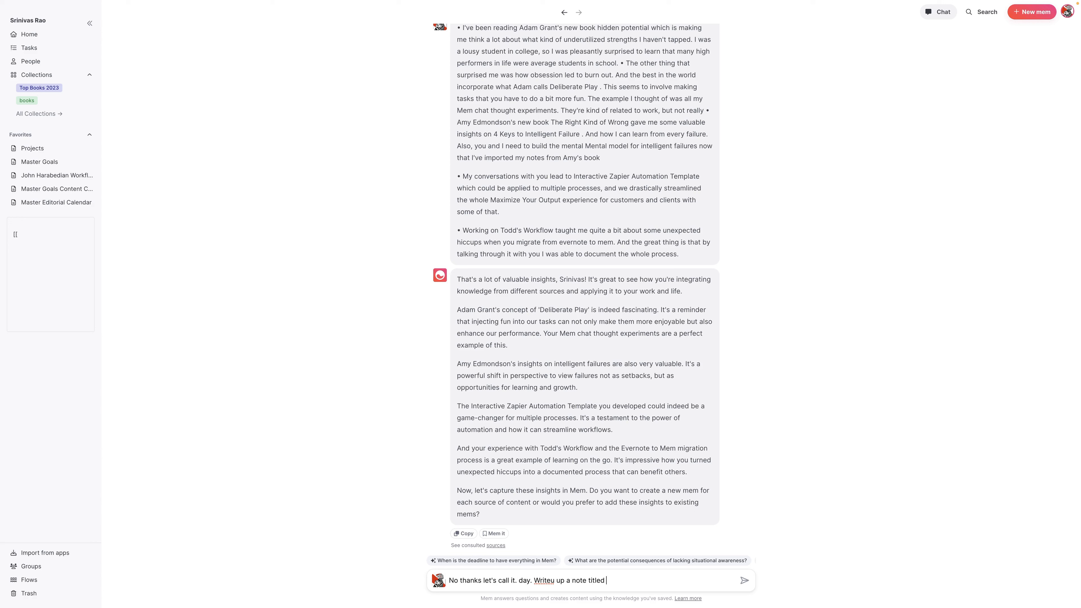
pyautogui.write("daily review Nov 3, 2023 based on everything we'")
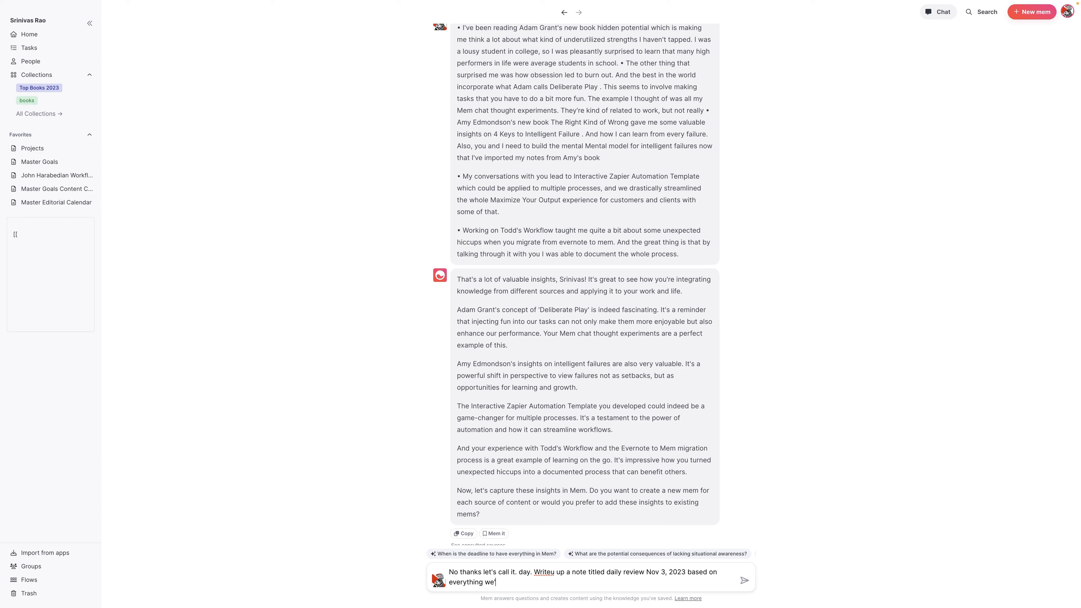
pyautogui.write('ve talkeda bout')
pyautogui.press('BackSpace')
pyautogui.press('BackSpace')
pyautogui.press('BackSpace')
pyautogui.press('BackSpace')
pyautogui.press('BackSpace')
pyautogui.write('about in the last 30 minutes')
pyautogui.press('Return')
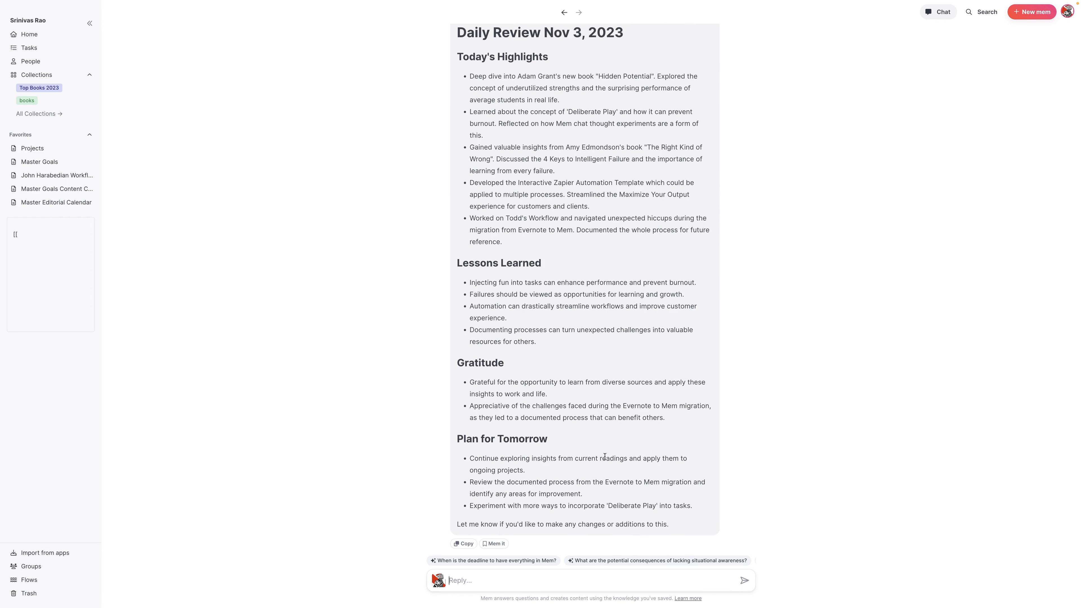
# Select and copy the planning note's task steps from Step 1 down
pyautogui.scroll(2, 490, 331)
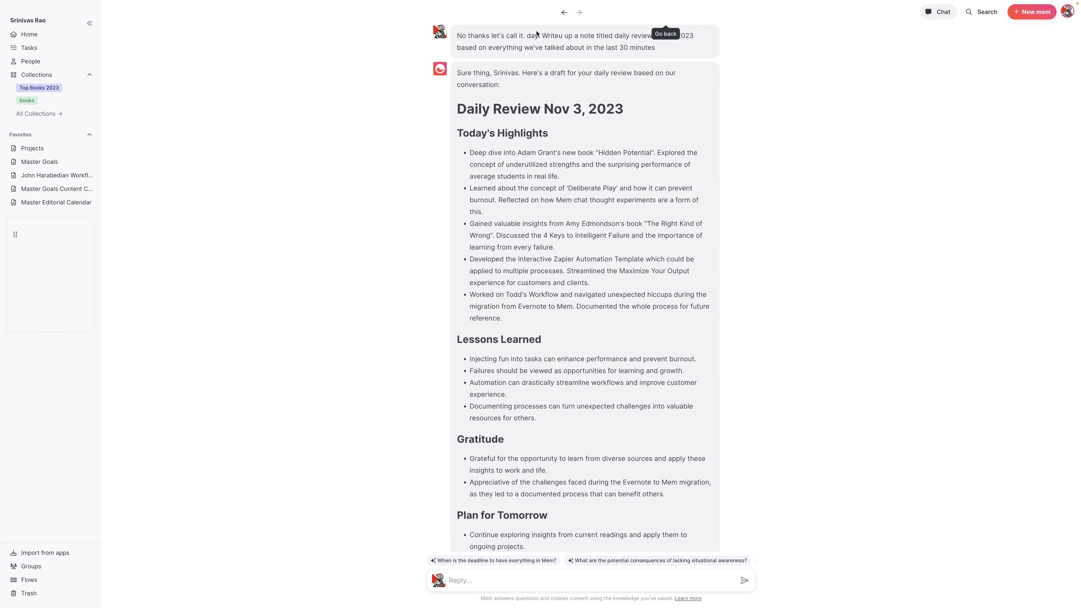
pyautogui.click(563, 12)
pyautogui.scroll(-2, 403, 274)
pyautogui.scroll(2, 547, 364)
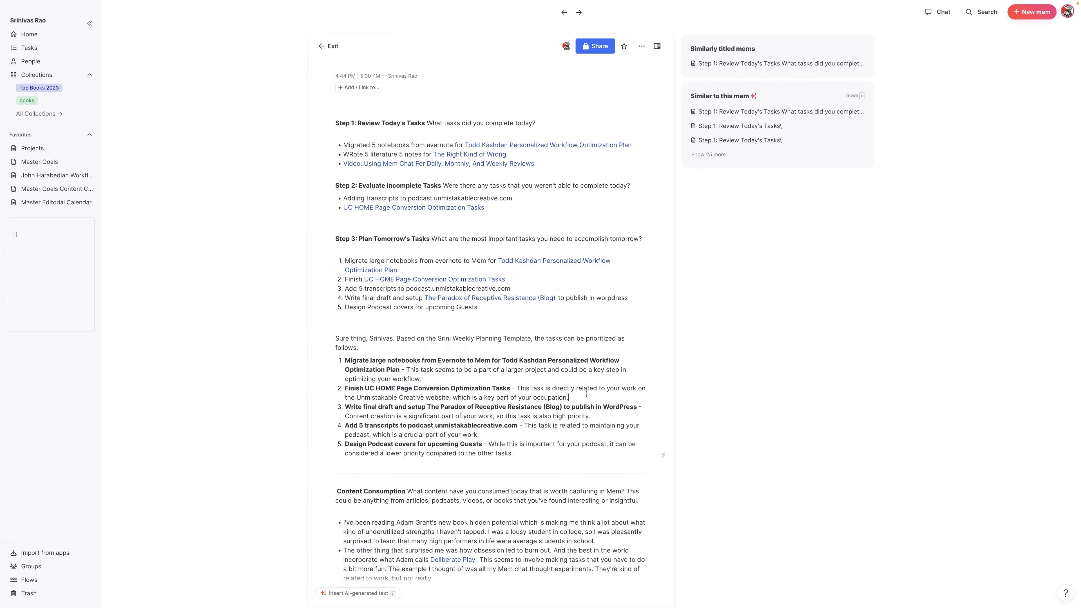
pyautogui.click(477, 248)
pyautogui.moveTo(517, 454); pyautogui.dragTo(297, 120)
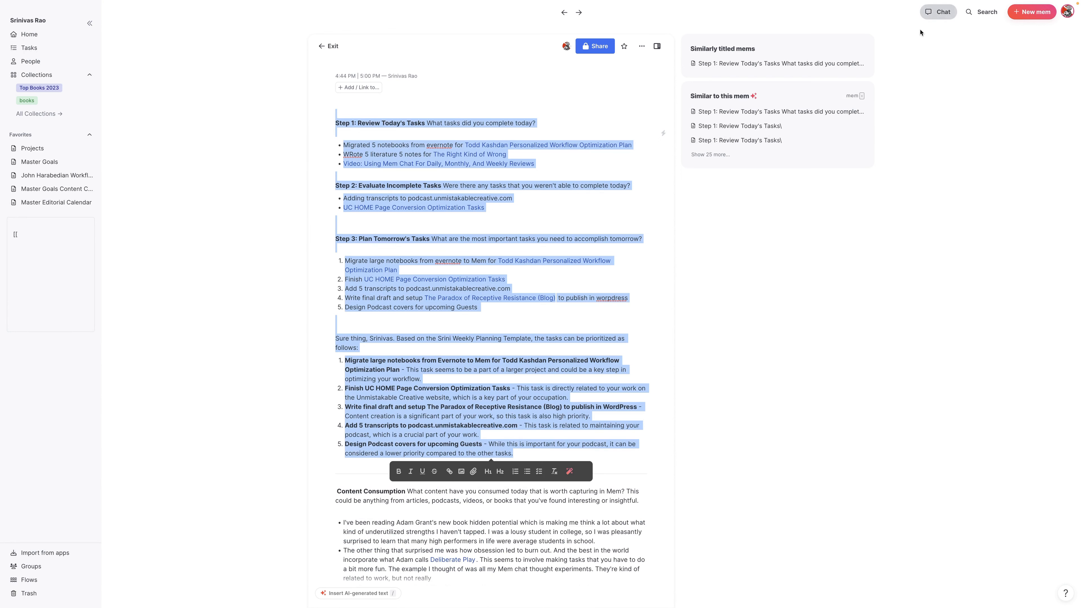
# Send Mem Chat 'update it with this stuff:' followed by the pasted task steps
pyautogui.click(938, 12)
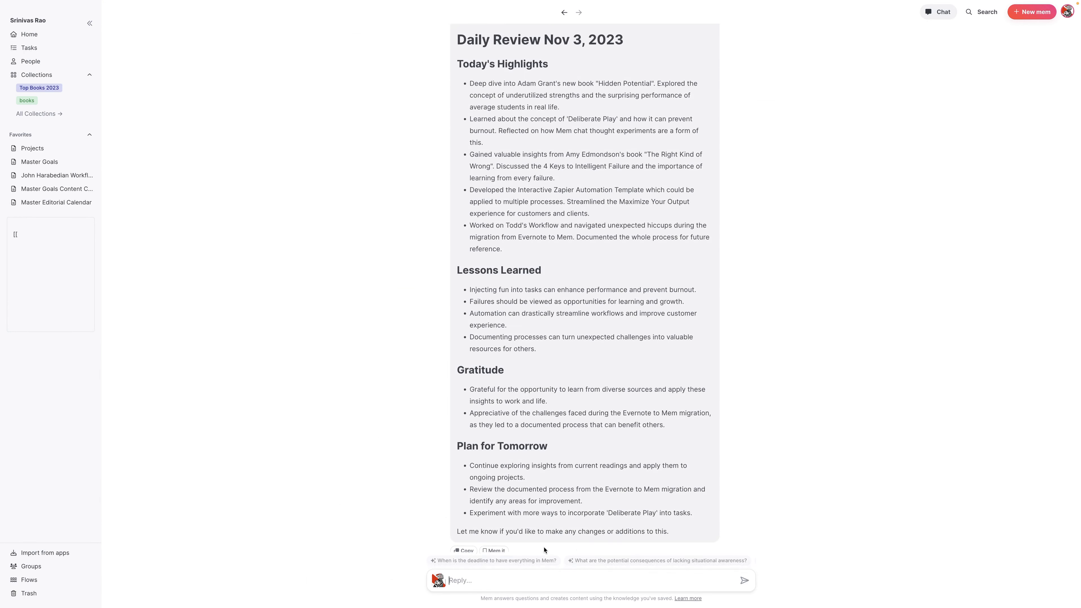
pyautogui.click(553, 579)
pyautogui.write('update this')
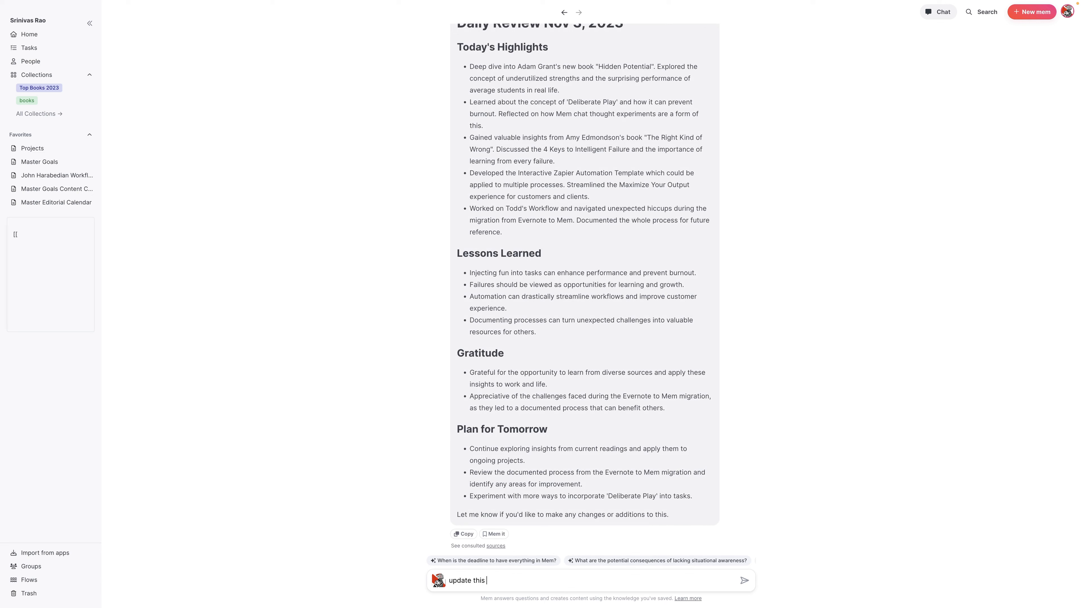
pyautogui.press('BackSpace')
pyautogui.press('BackSpace')
pyautogui.press('BackSpace')
pyautogui.press('BackSpace')
pyautogui.write('it with this stuff:')
pyautogui.hotkey('ctrl', 'v')
pyautogui.press('Return')
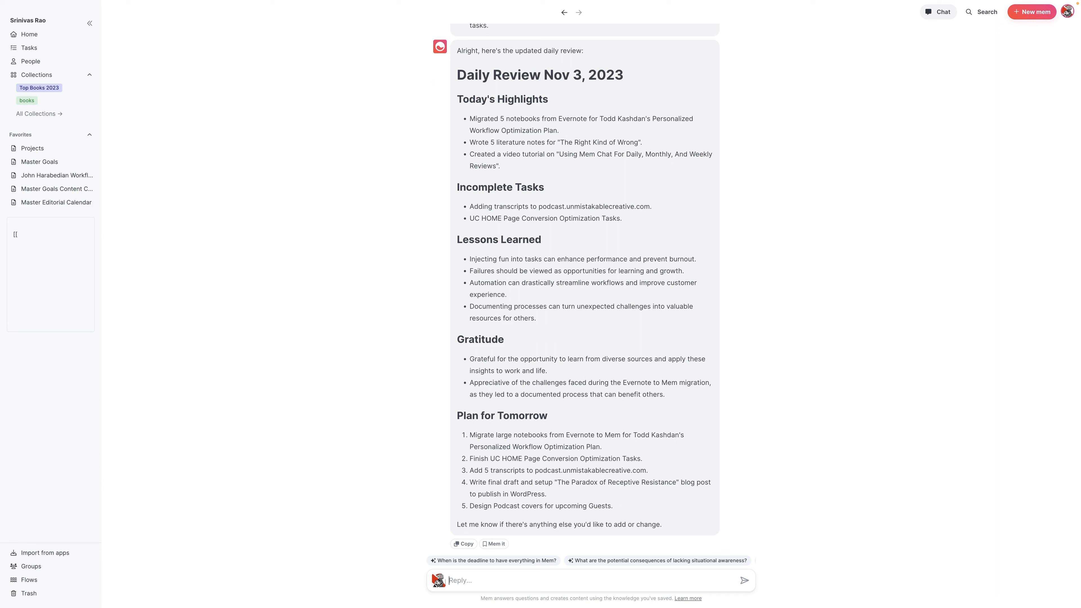
# Ask Mem Chat for similar weekly and monthly review templates, adjusting the daily review as needed
pyautogui.write('this looks great, can you develop a simliar template for ')
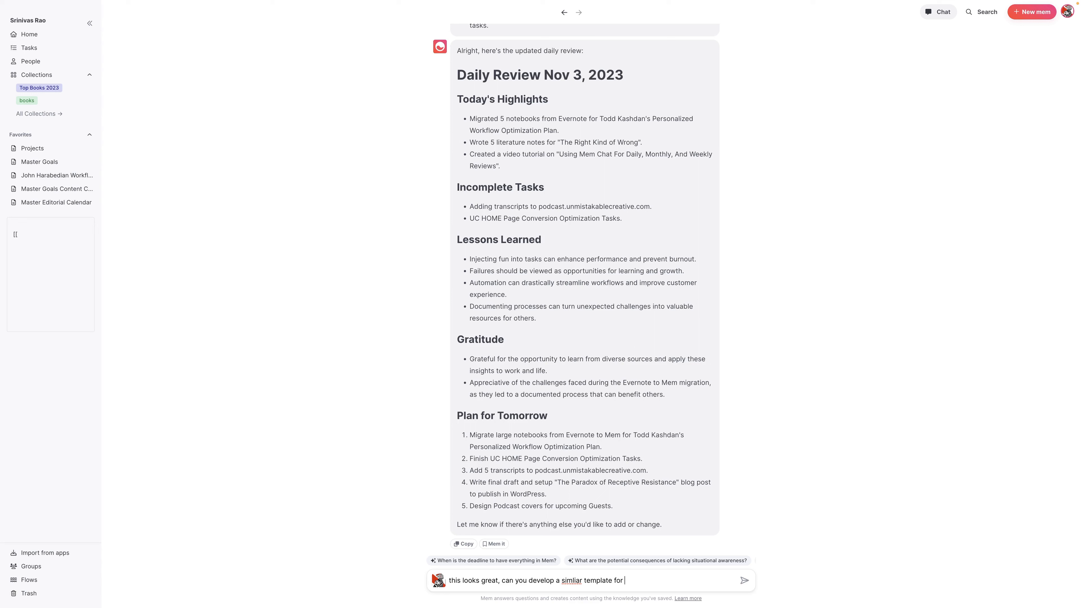
pyautogui.write('me for both monthly and weekly reviews. Make and')
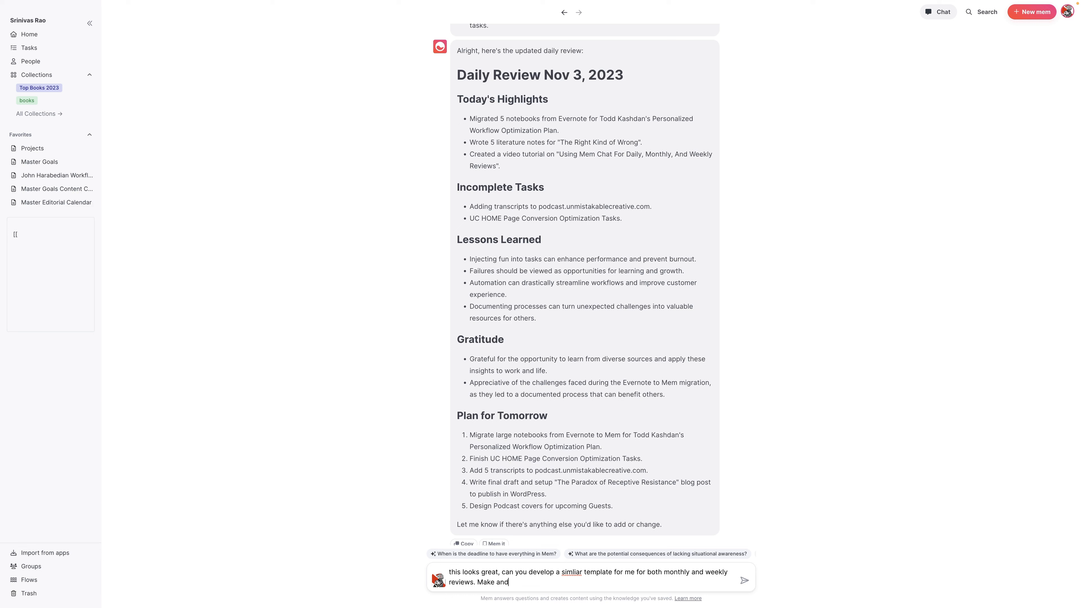
pyautogui.press('BackSpace')
pyautogui.write('y adjustments to the daily review that are neces')
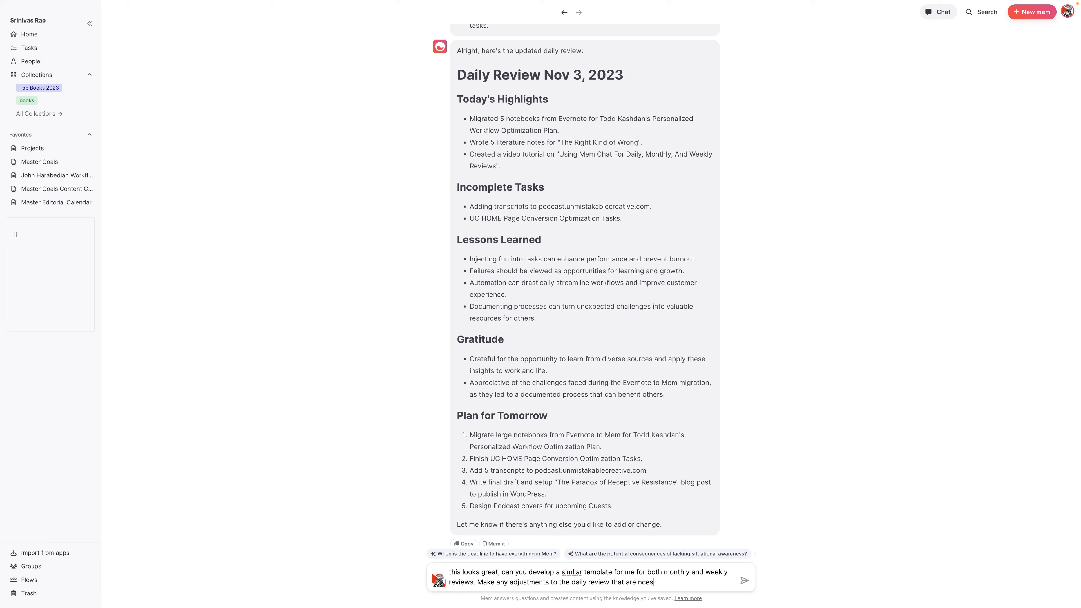
pyautogui.write('sary')
pyautogui.press('Return')
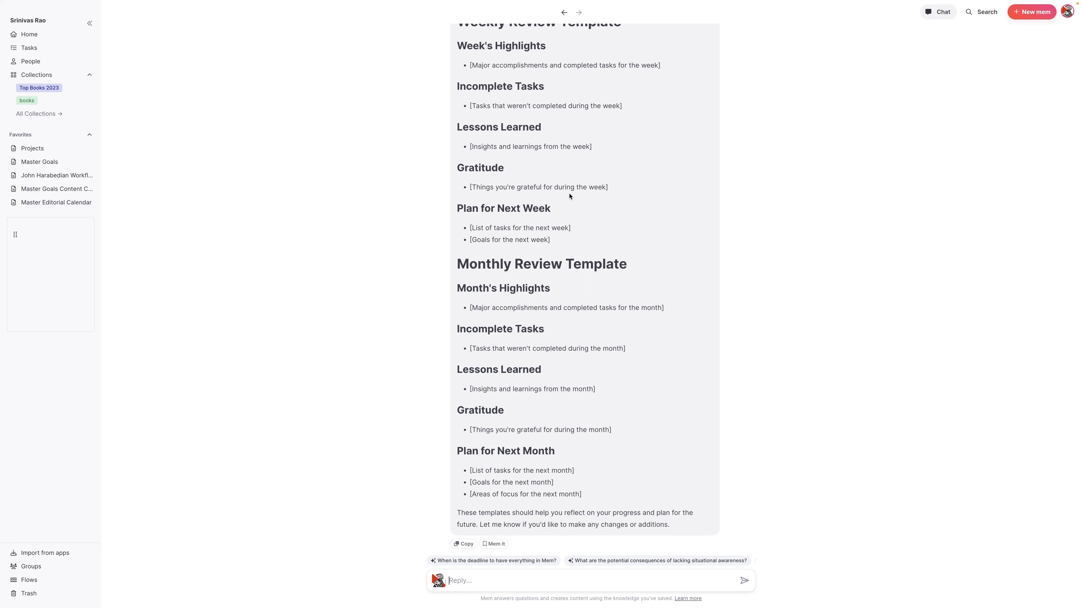
# Find the 'Video: Using Mem Chat For Daily, Monthly, And Weekly Reviews' mem via search and read through its outline
pyautogui.click(562, 12)
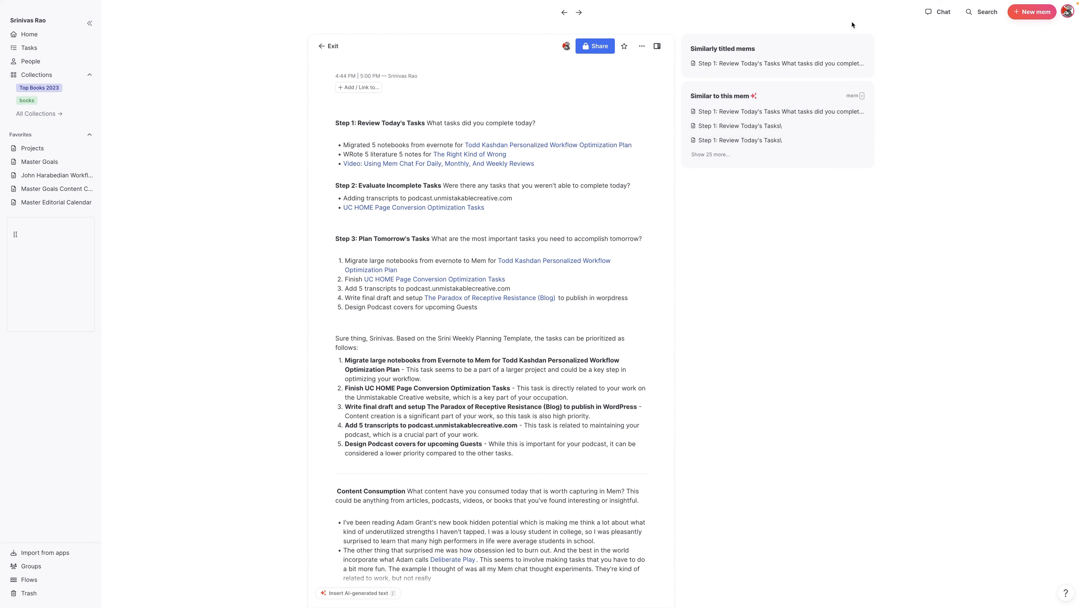
pyautogui.click(980, 11)
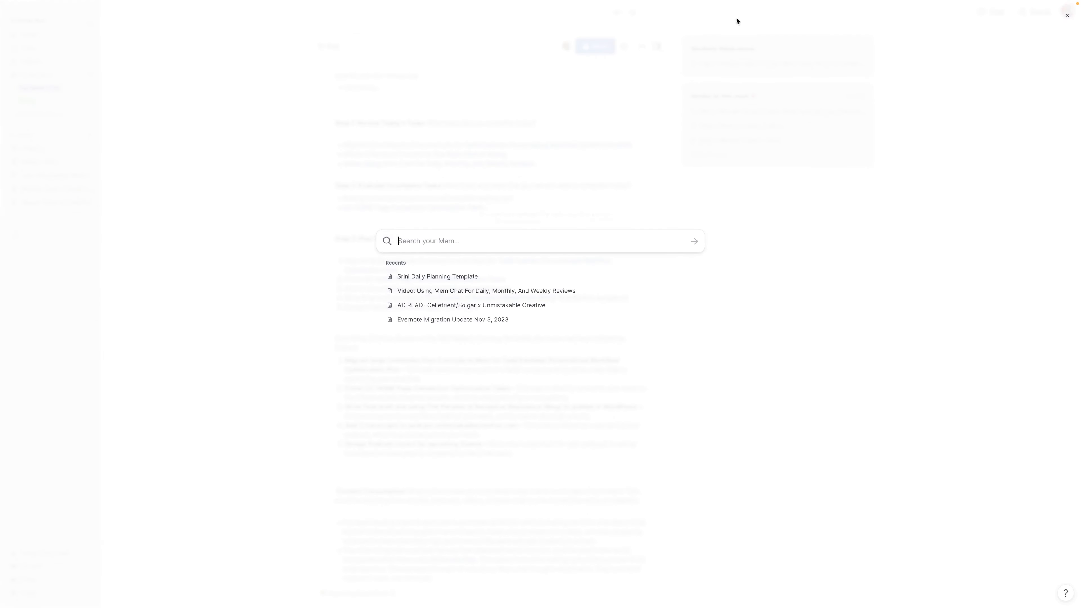
pyautogui.click(492, 290)
pyautogui.scroll(-1, 491, 230)
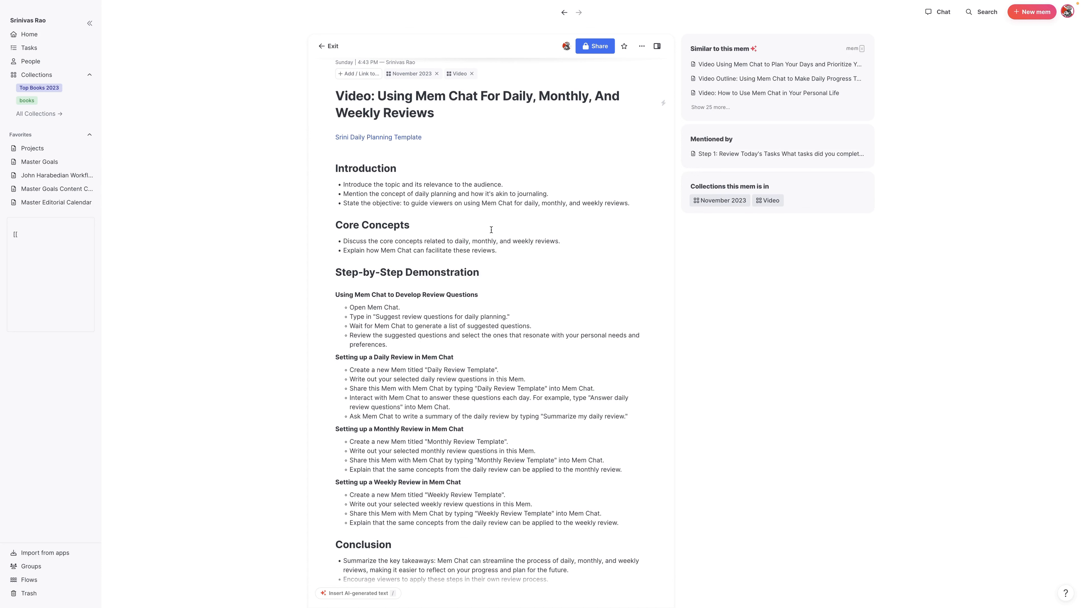
pyautogui.scroll(-5, 491, 230)
pyautogui.scroll(-1, 486, 257)
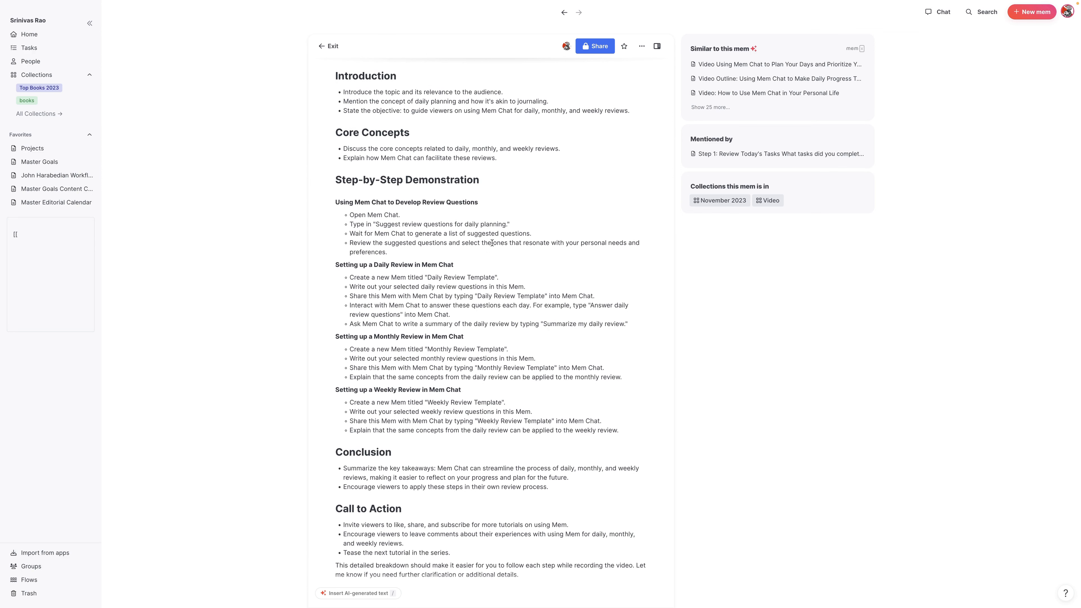
pyautogui.scroll(-2, 492, 244)
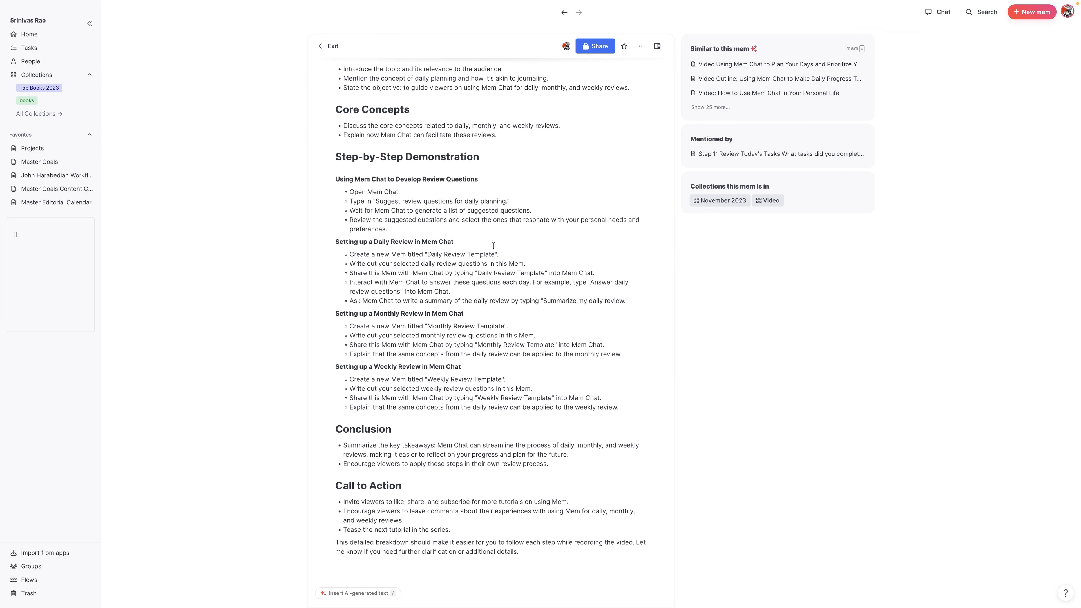
pyautogui.scroll(-3, 493, 246)
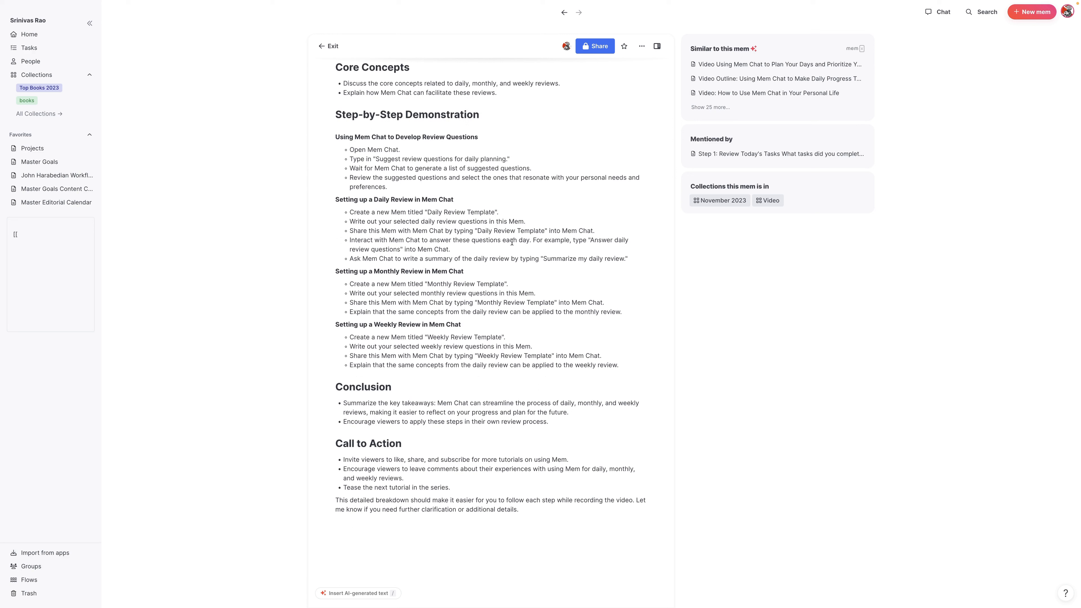